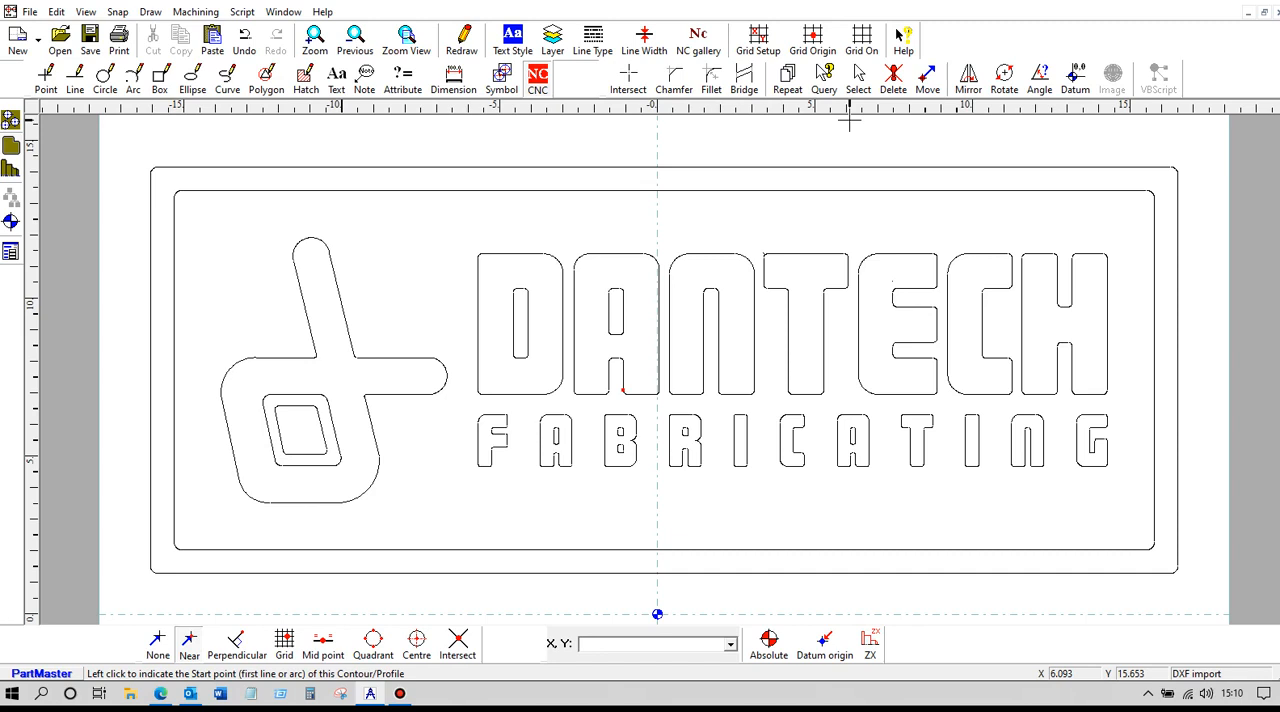
Create a closed NC contour from the inner border rectangle with a 0.1" line thickness and 0.25" depth
left_click(538, 86)
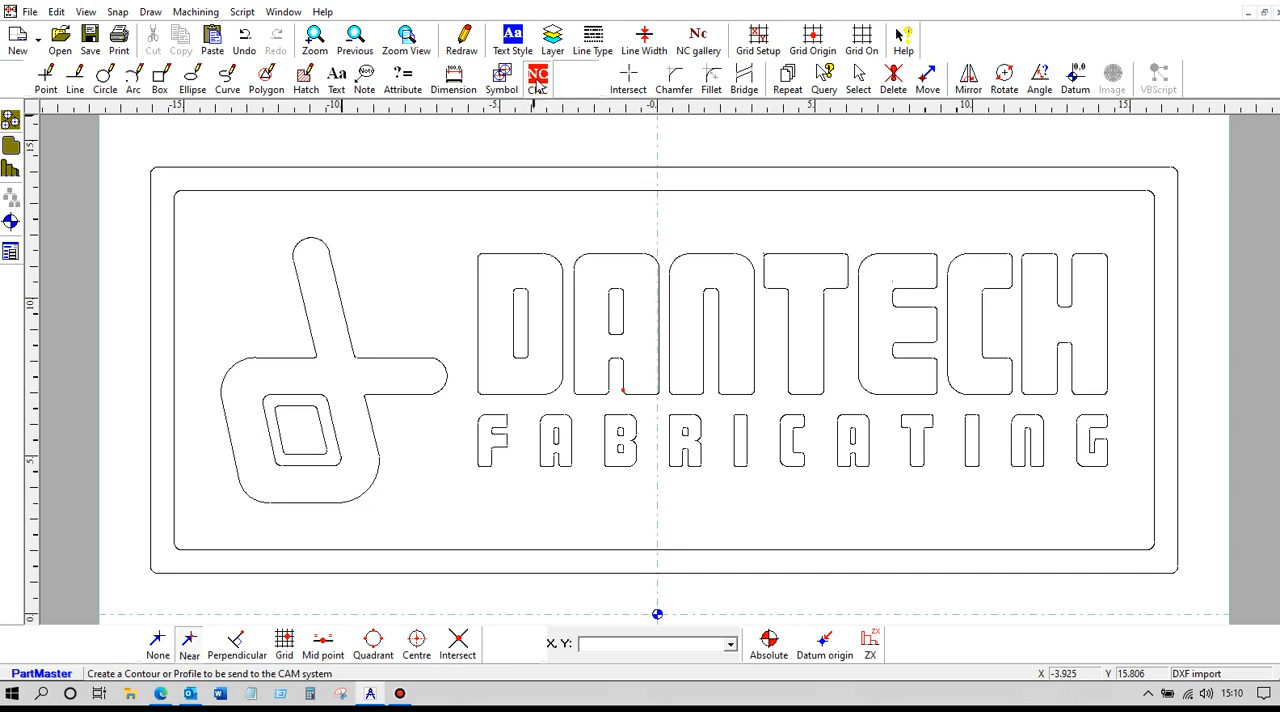
left_click(323, 190)
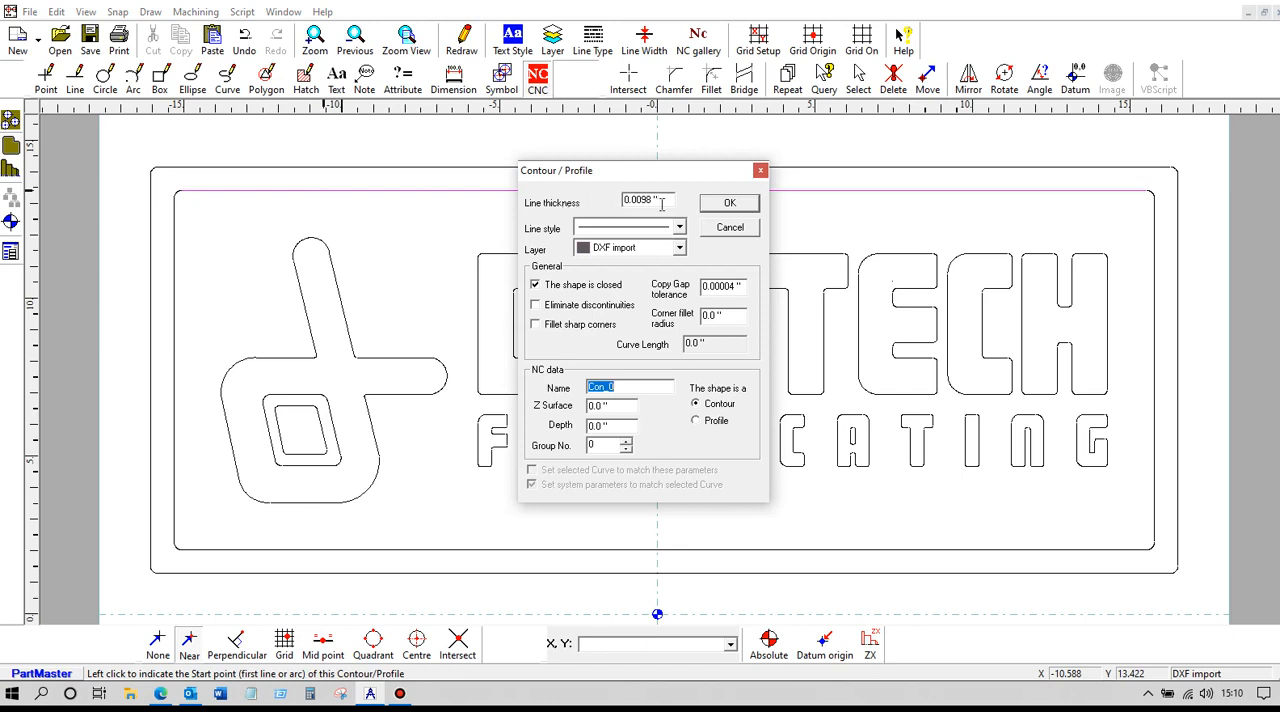
left_click_drag(664, 200, 595, 198)
type(".1")
left_click_drag(613, 426, 580, 425)
type(".25")
left_click(729, 203)
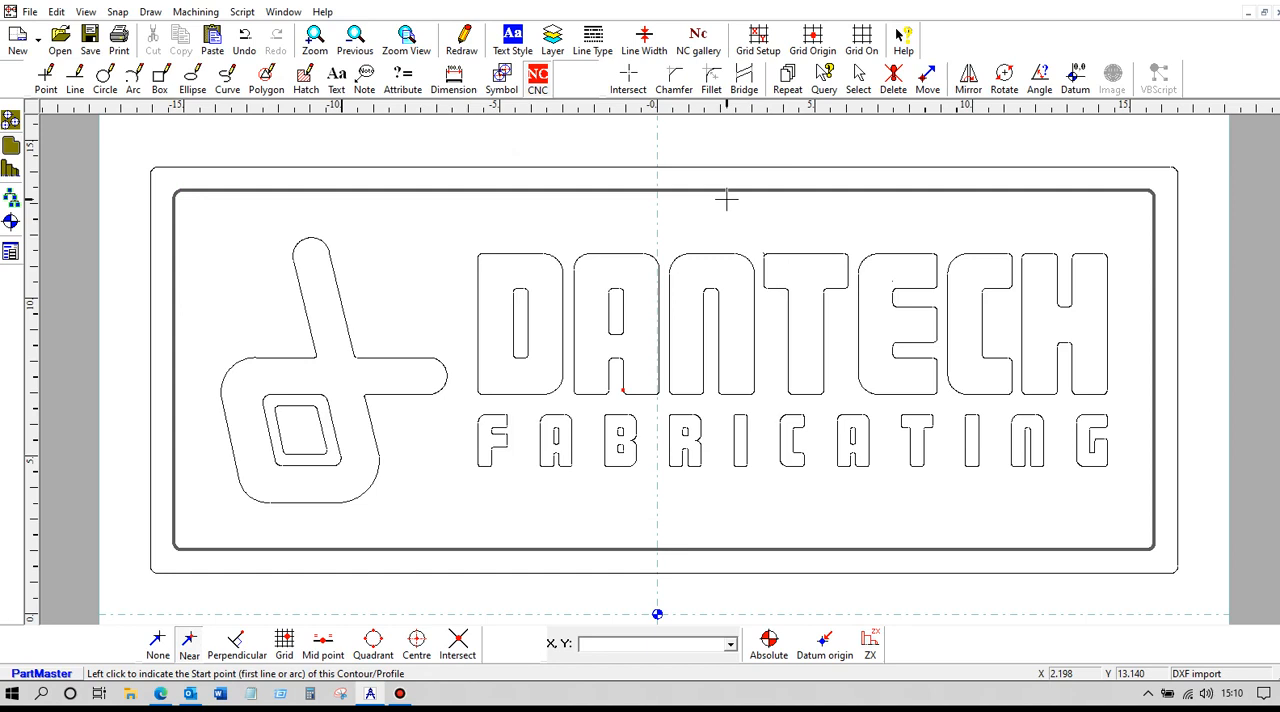
Create closed NC contours from the outer outlines of the letters D, A, N and T in DANTECH with the same settings
left_click(487, 253)
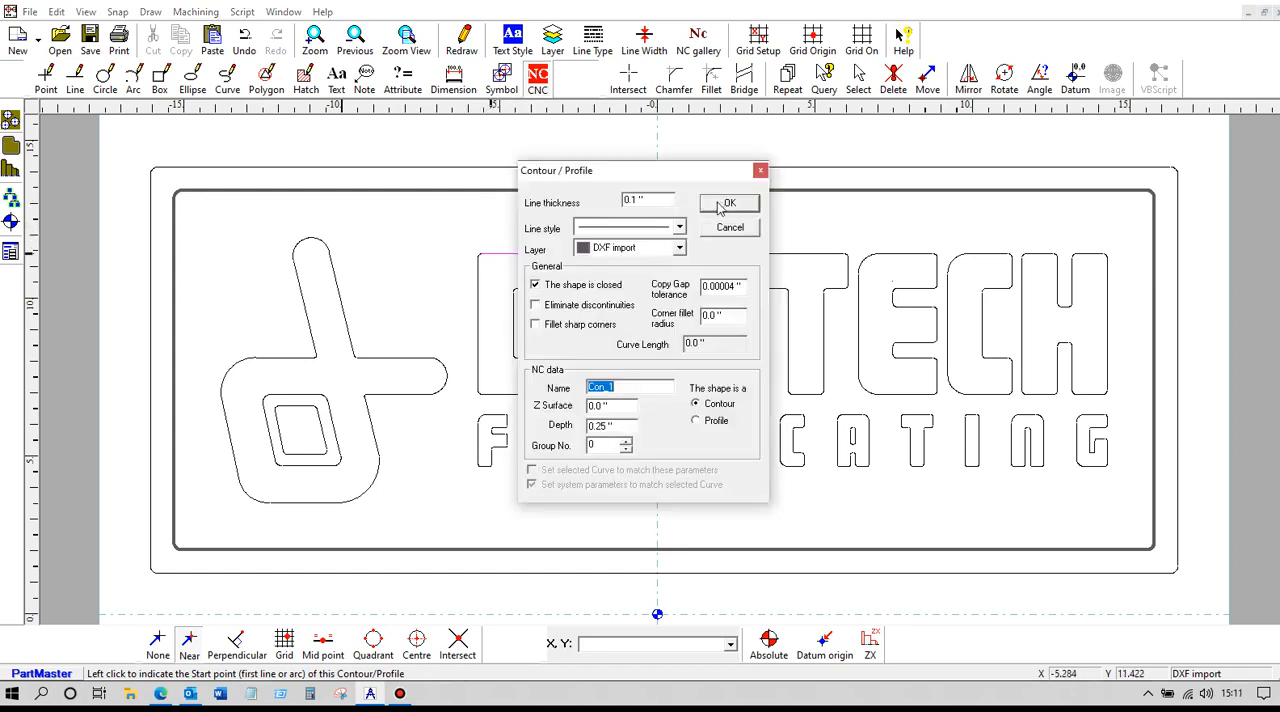
left_click(726, 202)
left_click(596, 253)
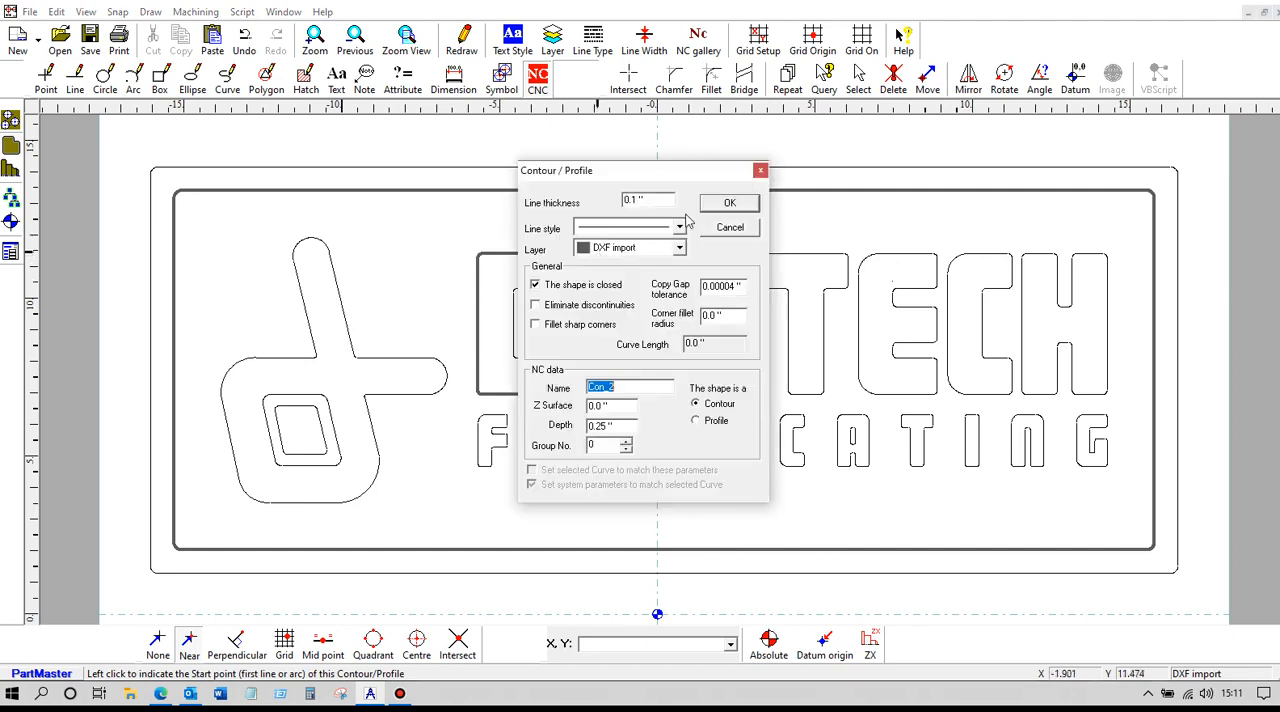
left_click(729, 204)
left_click(701, 253)
left_click(729, 204)
left_click(792, 253)
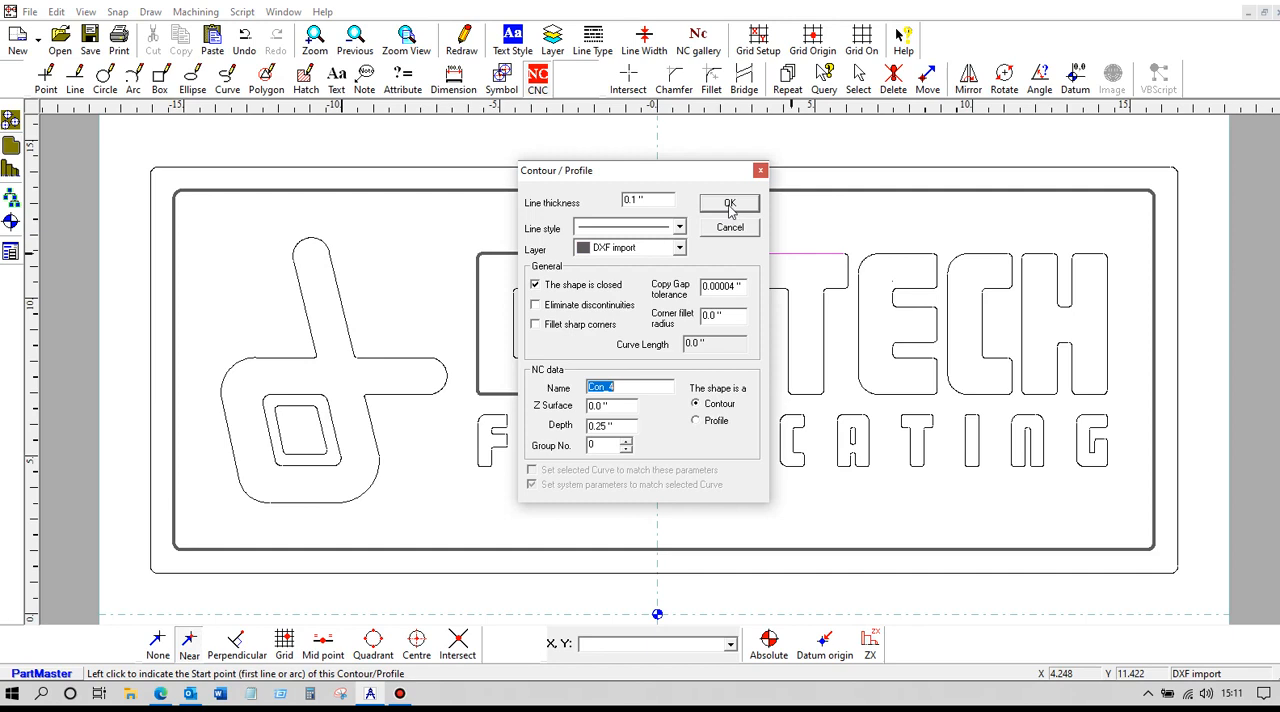
left_click(729, 204)
Create NC contours from the letters E, C and H in DANTECH and the outer outline of the d-shaped logo
left_click(895, 253)
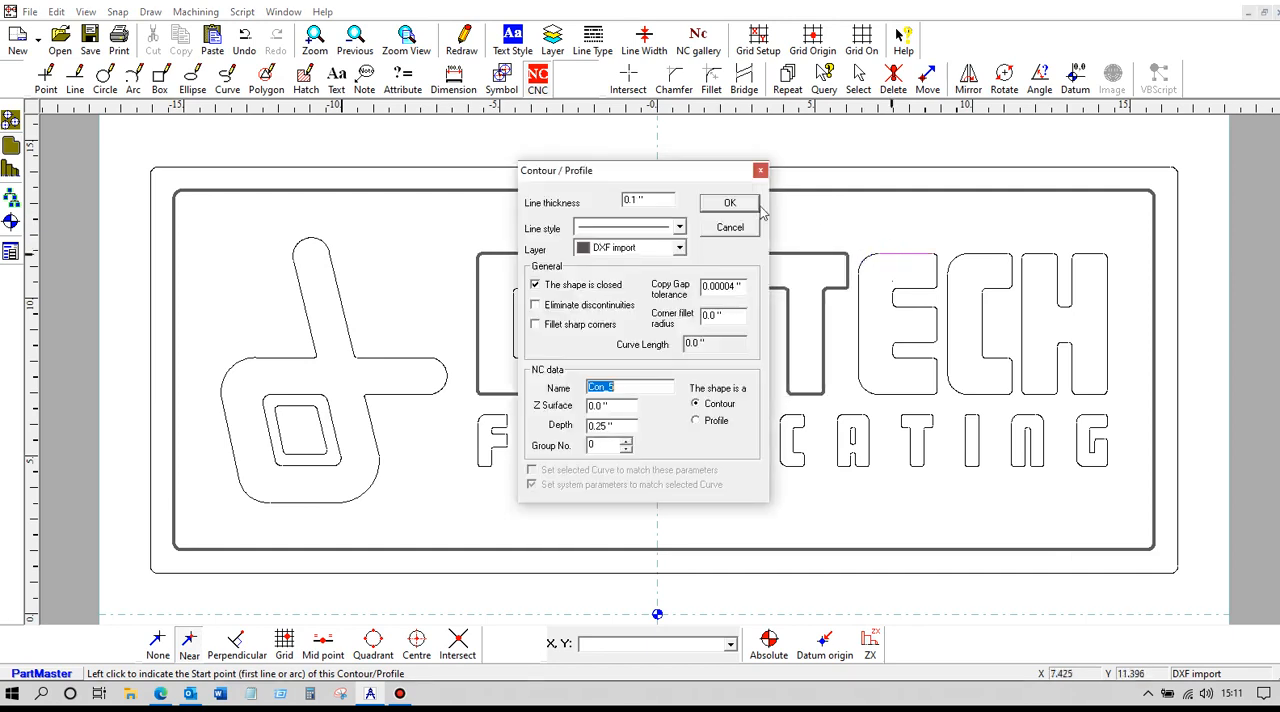
left_click(741, 206)
left_click(980, 253)
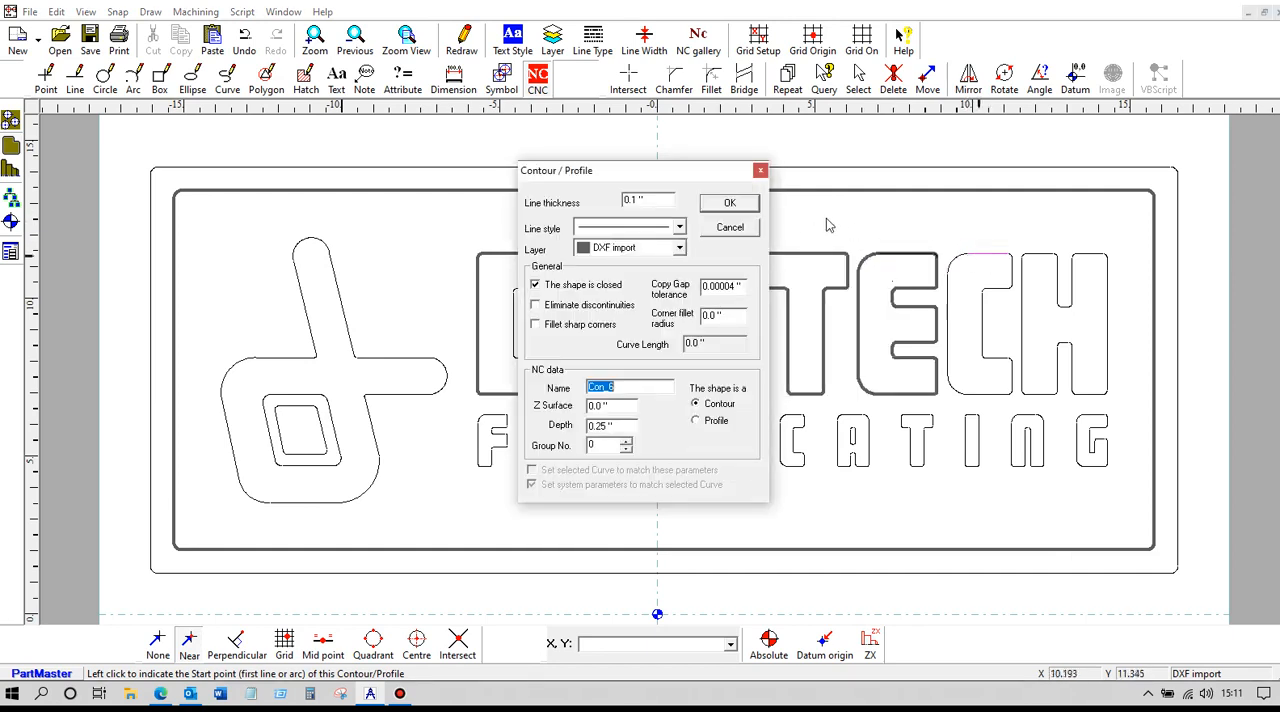
left_click(734, 204)
left_click(1032, 253)
left_click(741, 206)
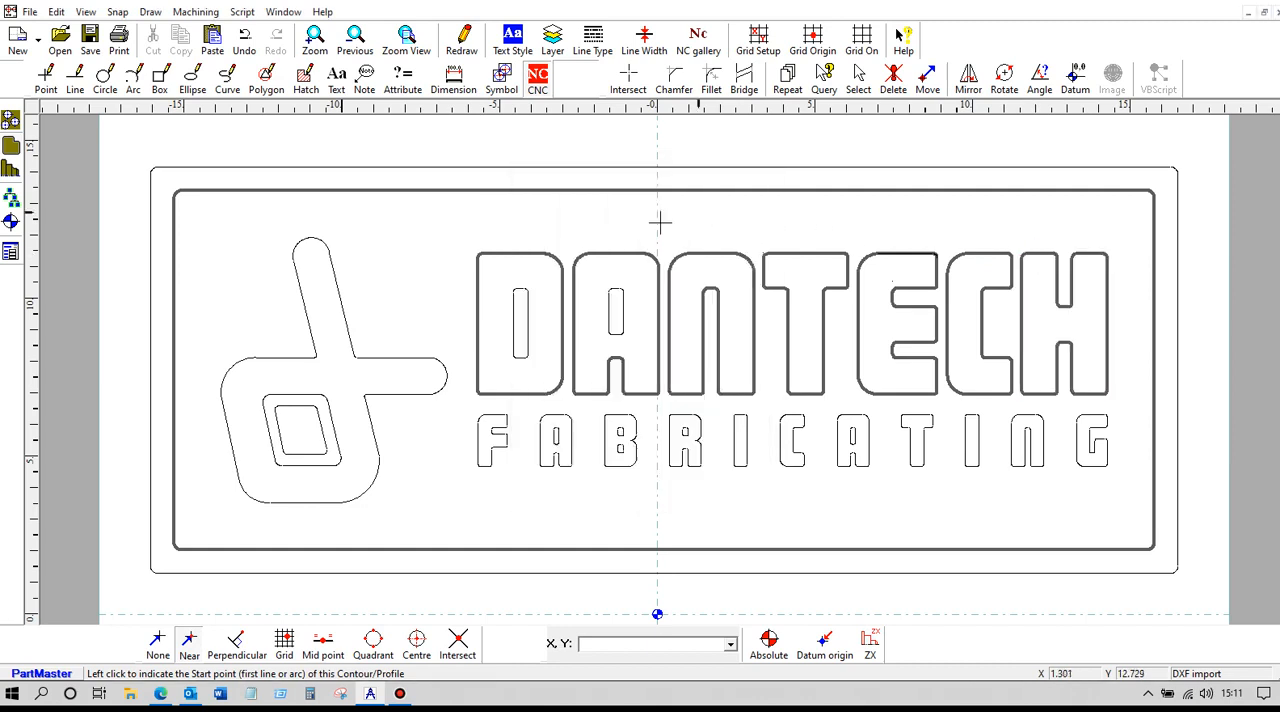
left_click(307, 320)
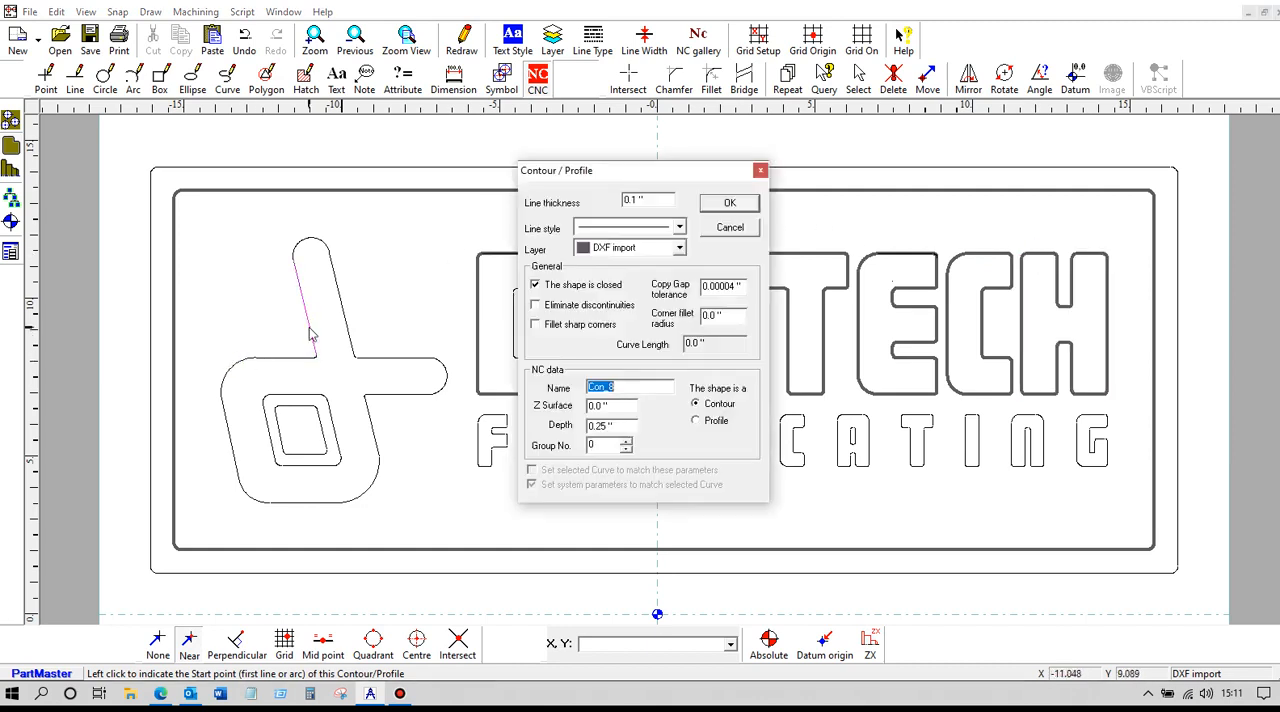
left_click(722, 206)
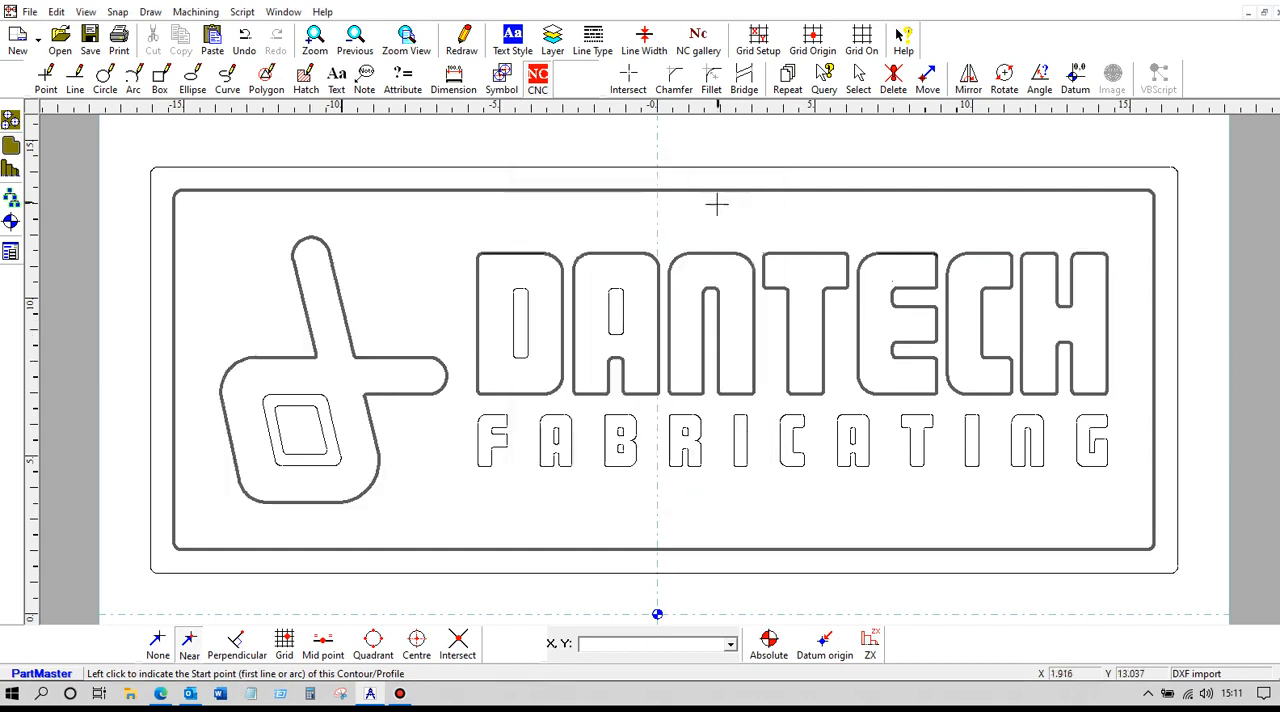
Save the drawing as a new file named "Dantech dxf 2021-am3.dra" in the customer's folder inside 1-Support
left_click(30, 12)
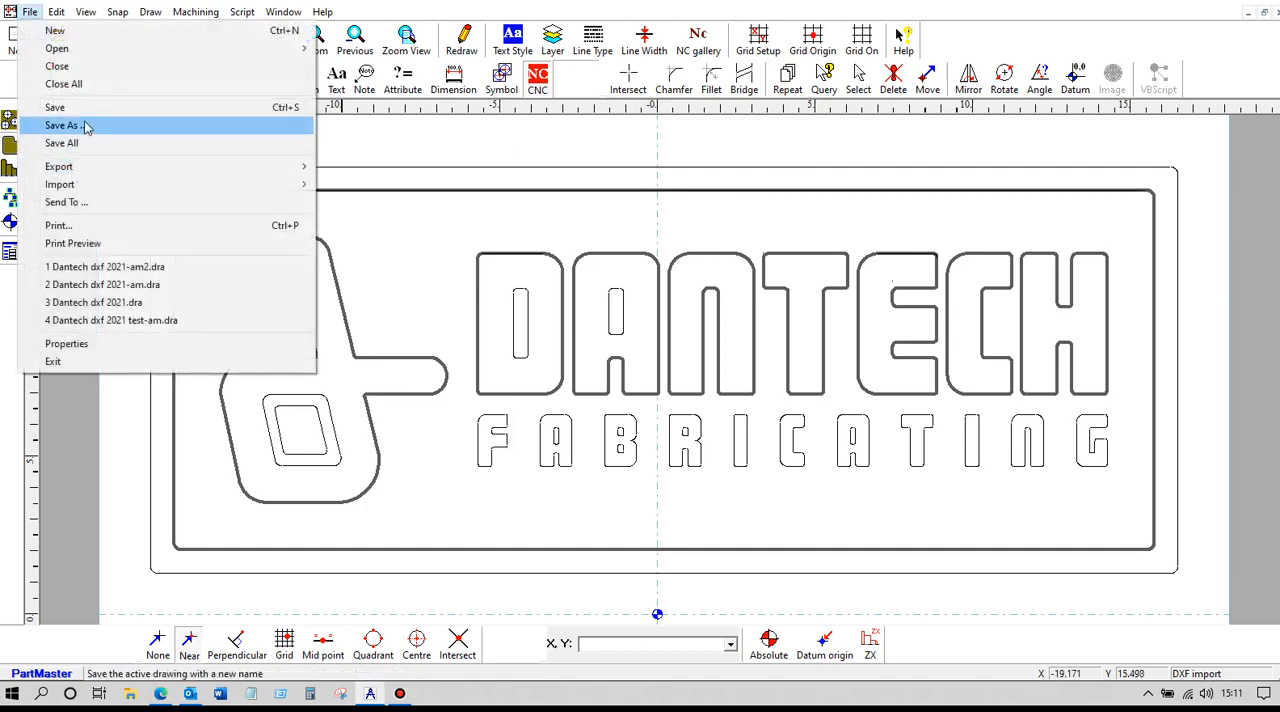
left_click(86, 126)
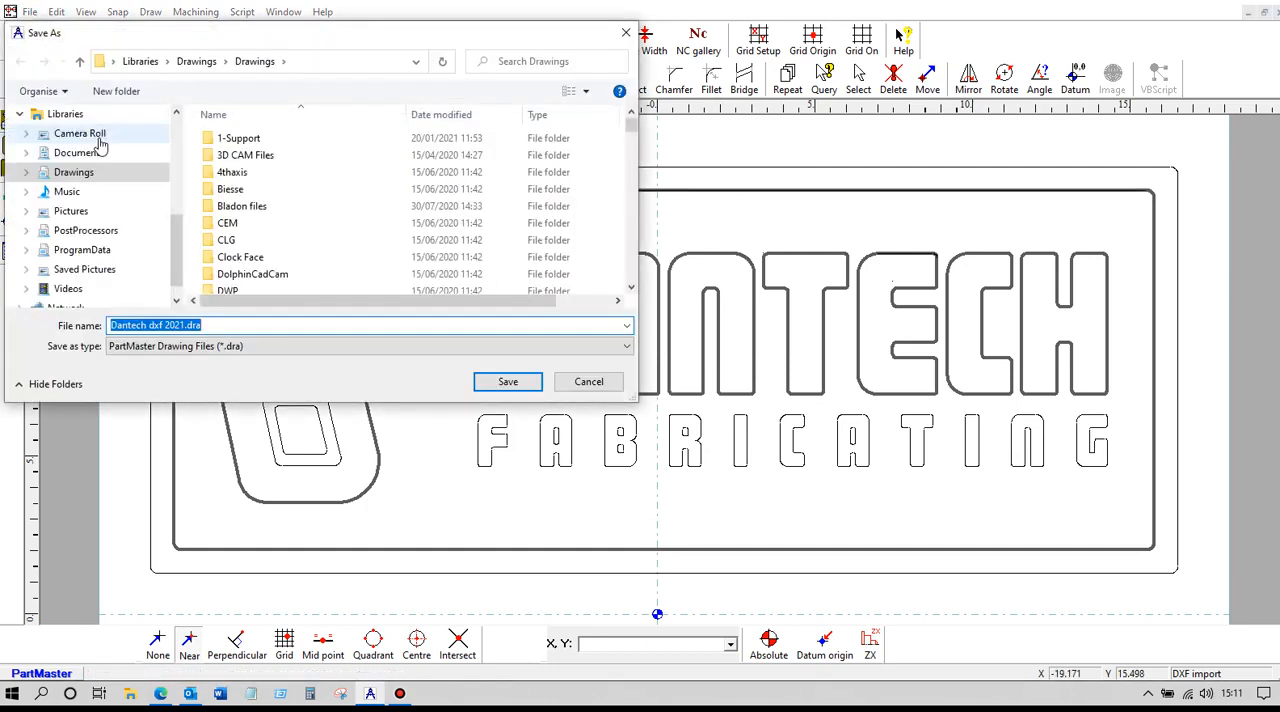
double_click(258, 142)
scroll(313, 190, "down", 13)
scroll(311, 195, "down", 2)
left_click(248, 152)
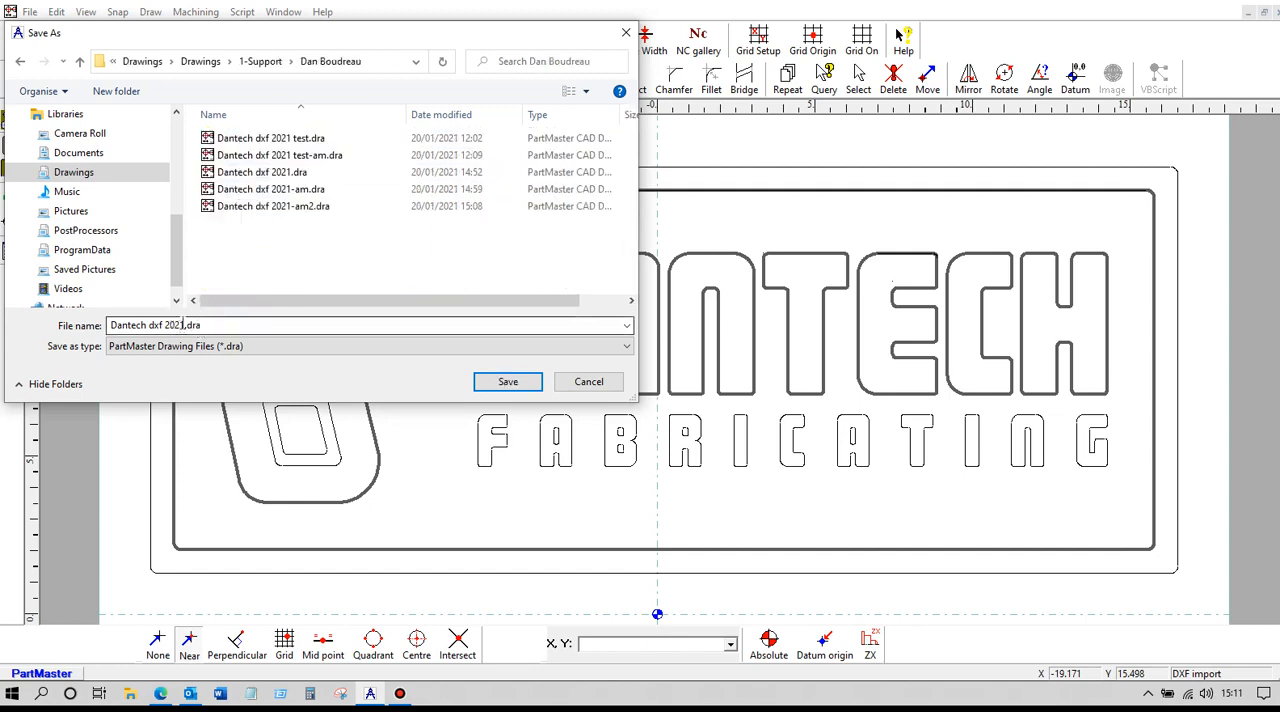
triple_click(182, 325)
left_click(205, 350)
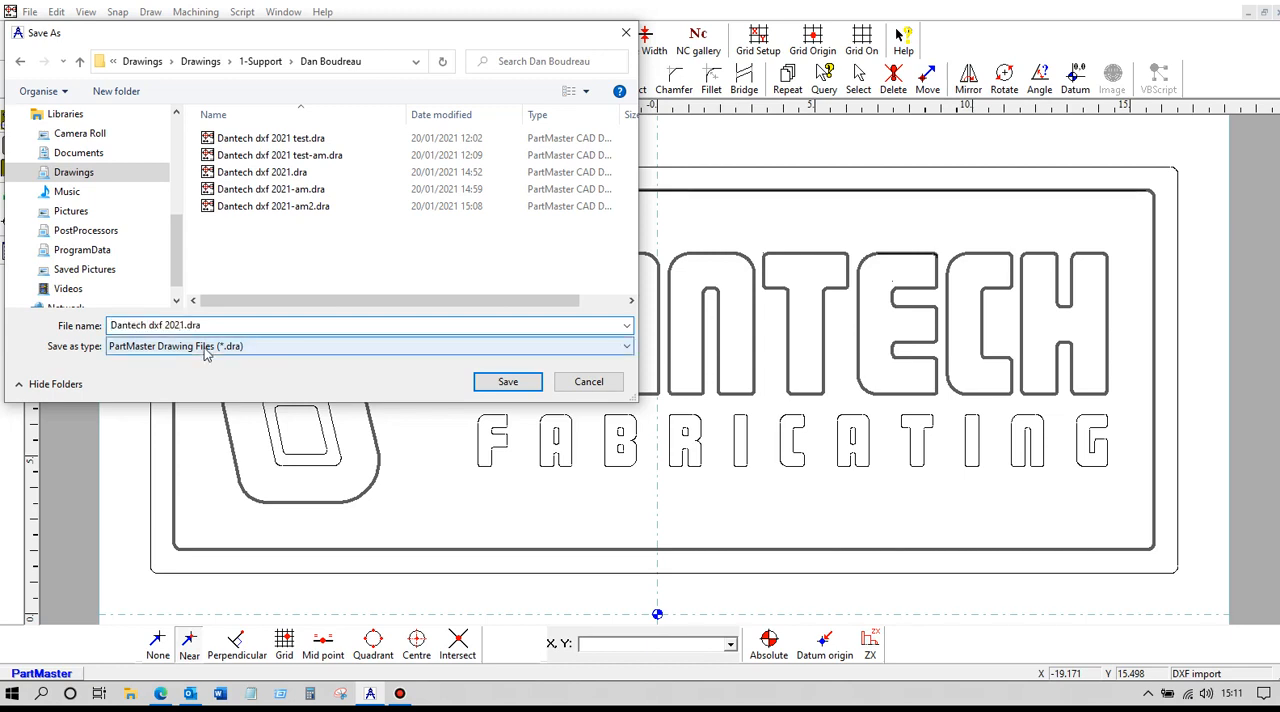
left_click(184, 325)
type("-am3")
left_click(490, 384)
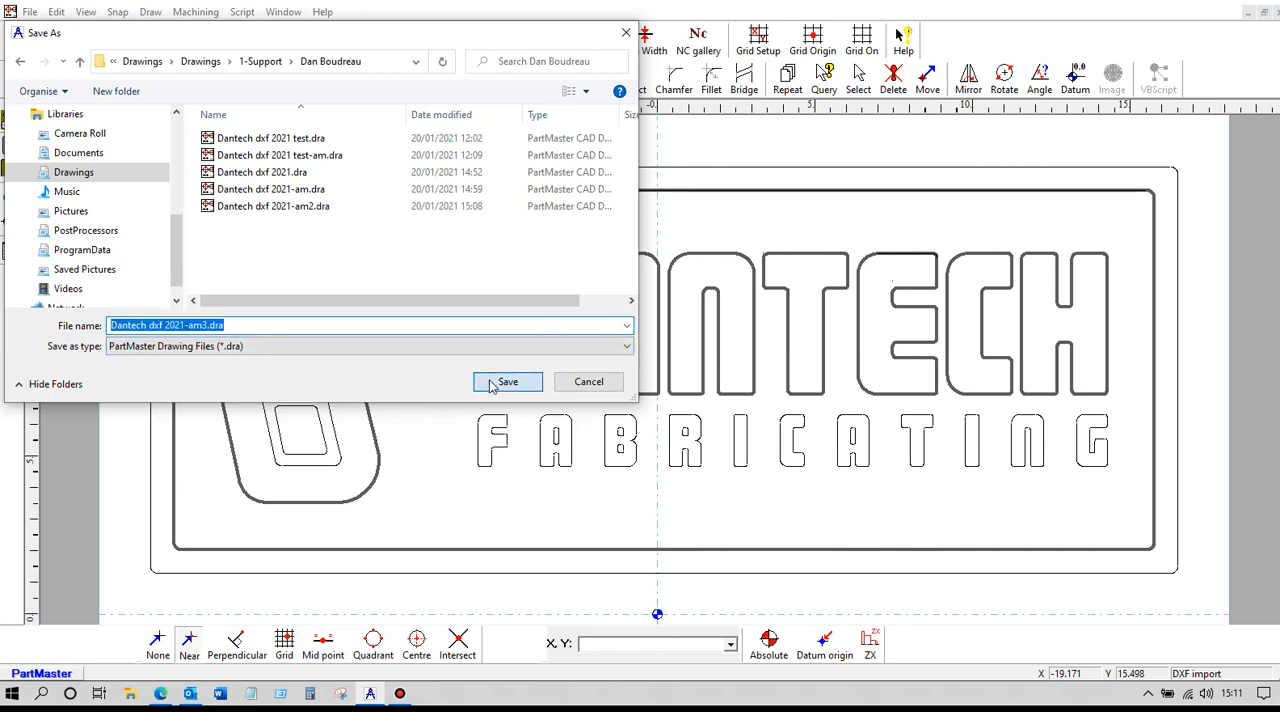
Send the contours to the CAM system and accept the machine setup for a milling machine in inches
left_click(197, 14)
left_click(216, 72)
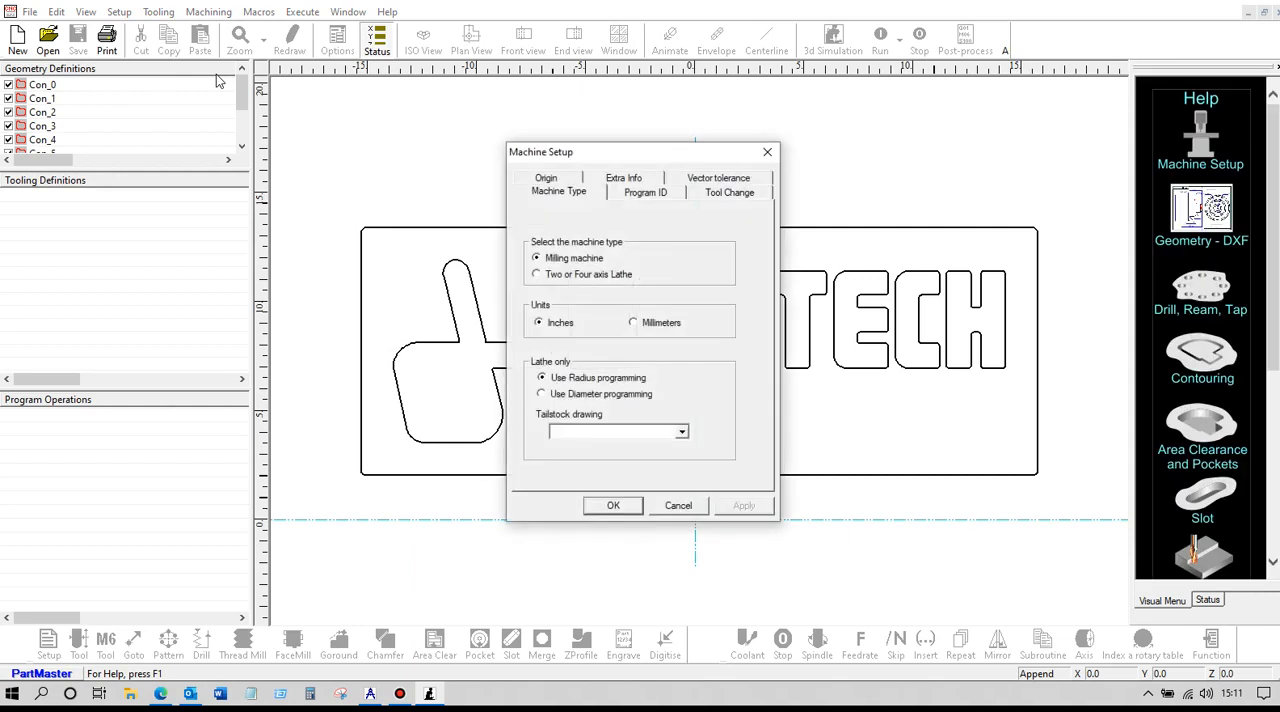
left_click(739, 196)
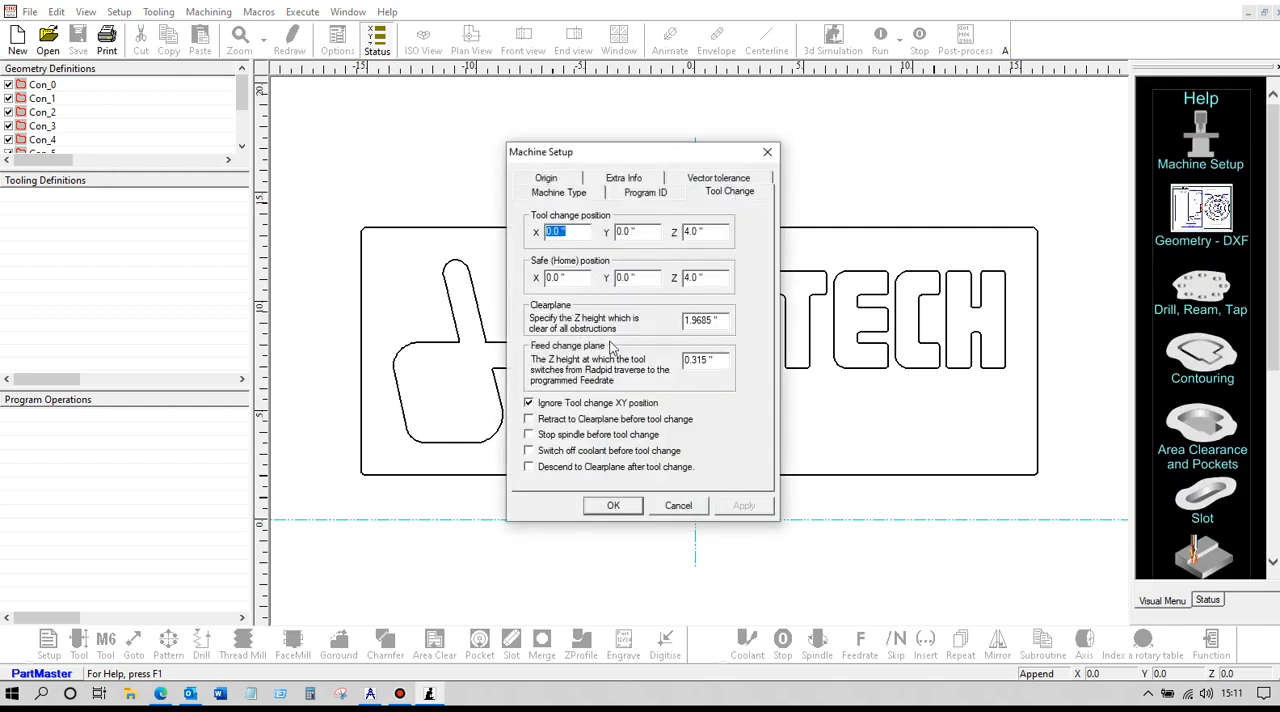
left_click(614, 506)
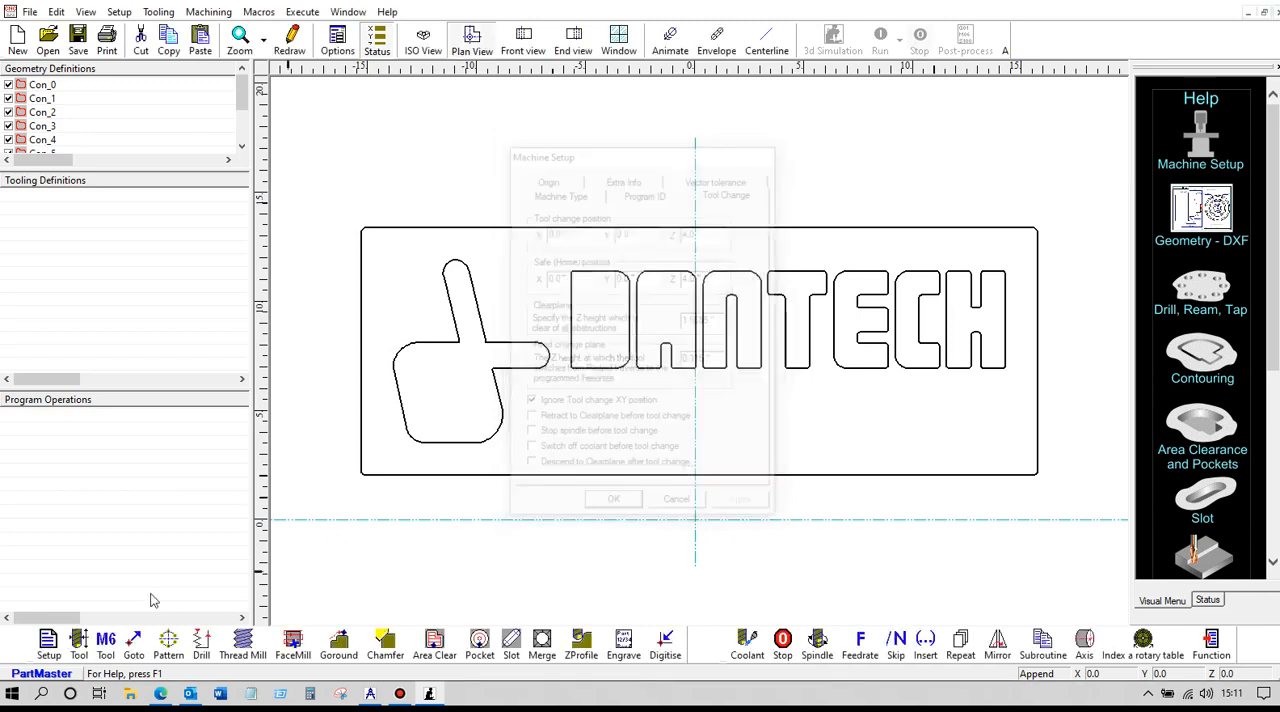
Define a 0.25" diameter end mill as tool 1 and select it for the program at 1000 rpm
left_click(79, 645)
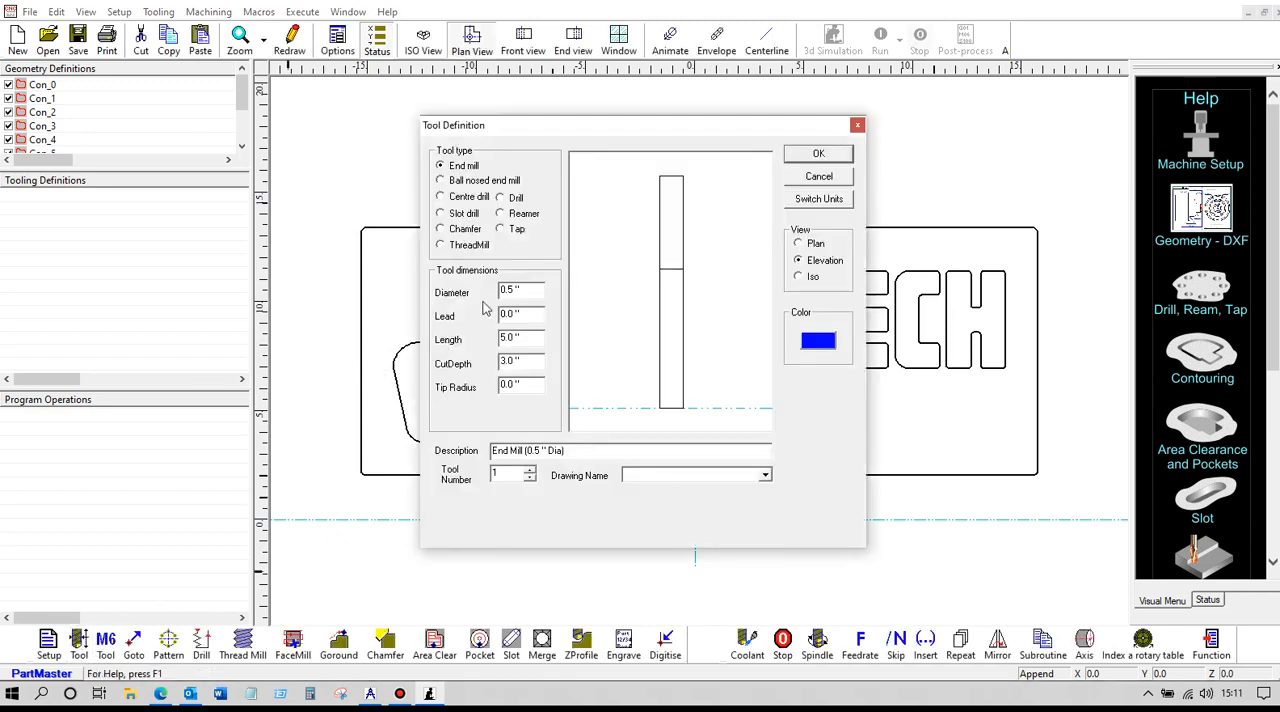
left_click_drag(525, 294, 495, 287)
type(".25")
left_click(819, 153)
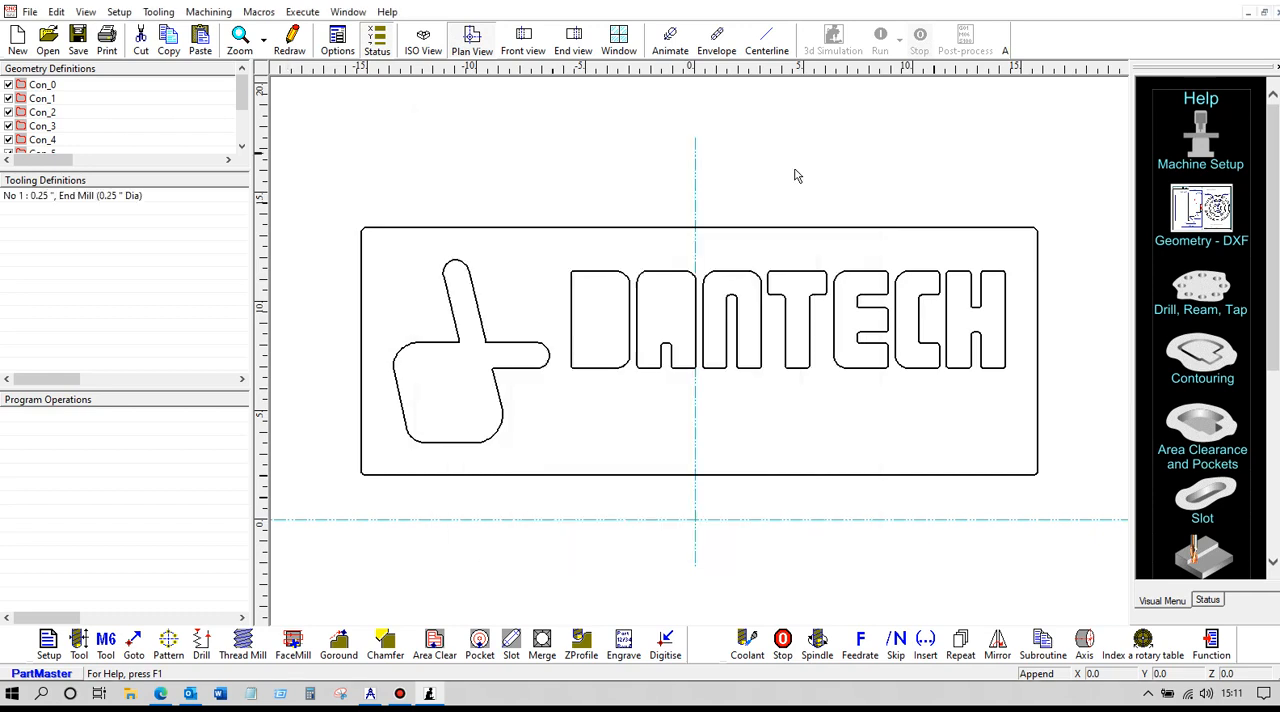
left_click(105, 645)
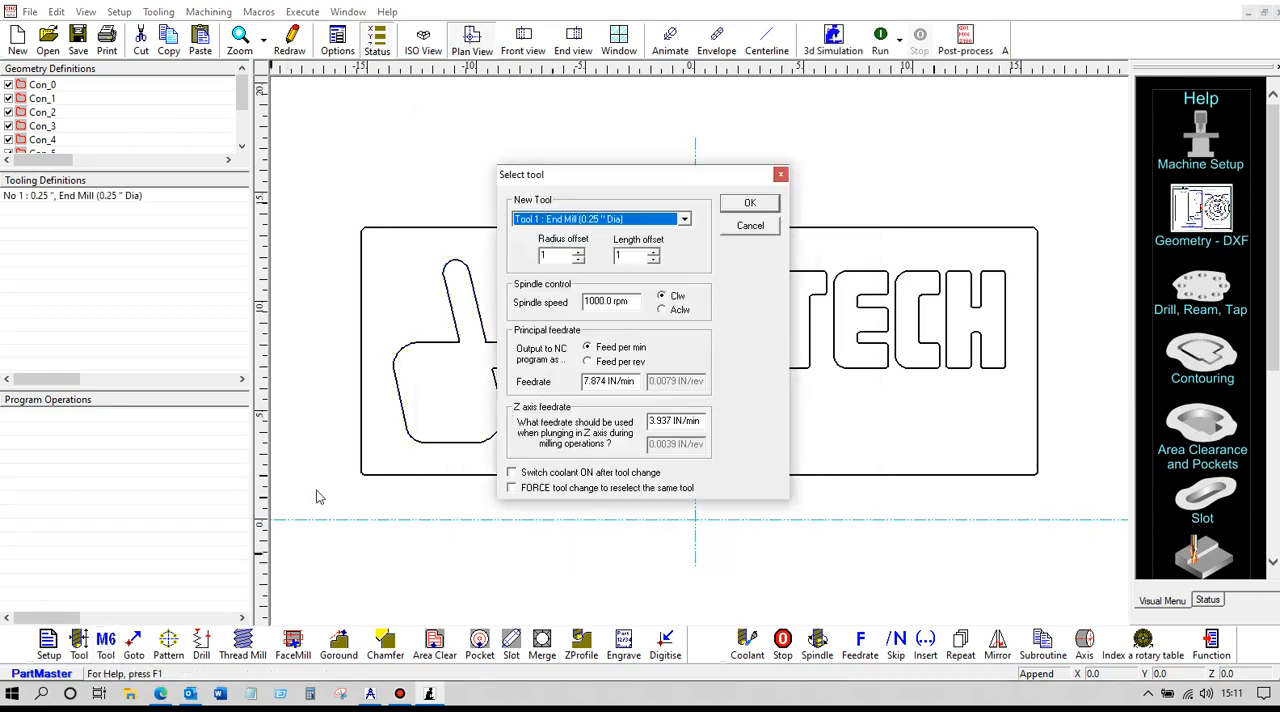
left_click(749, 206)
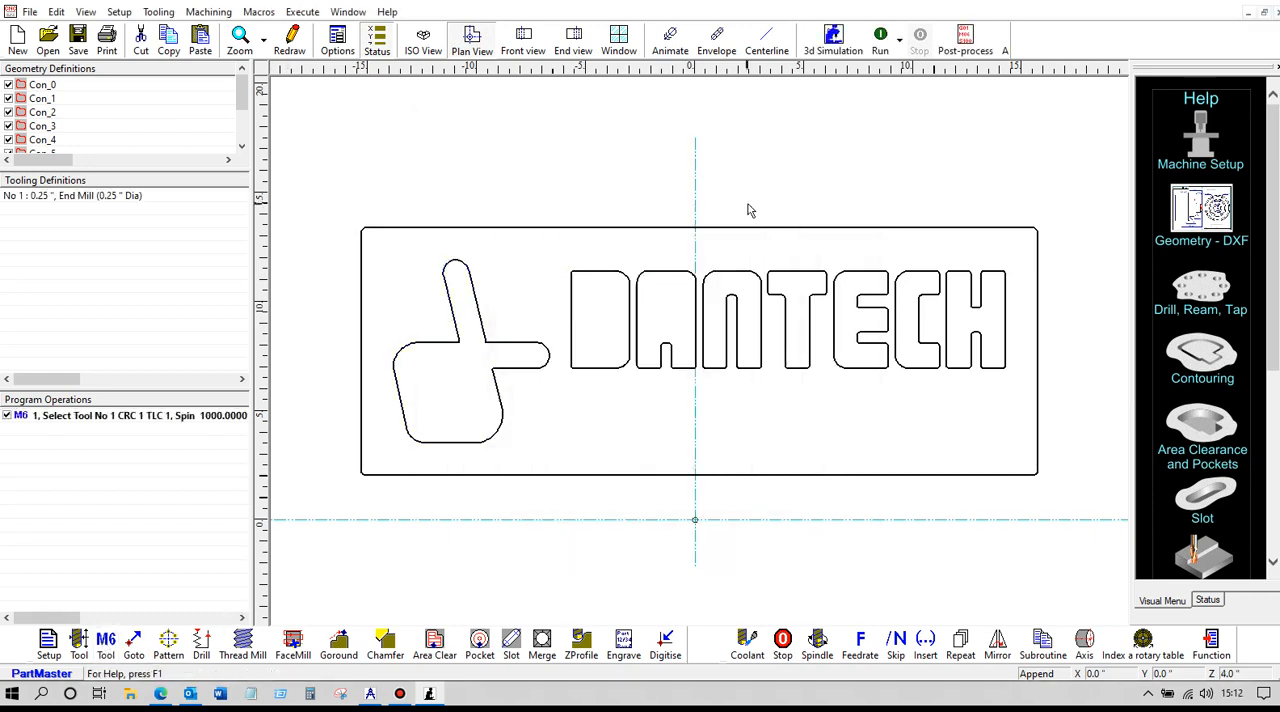
Create a 0.25" deep area clearance inside border contour Con_0 with the window-selected inner contours as islands, and show the machining status
left_click(436, 645)
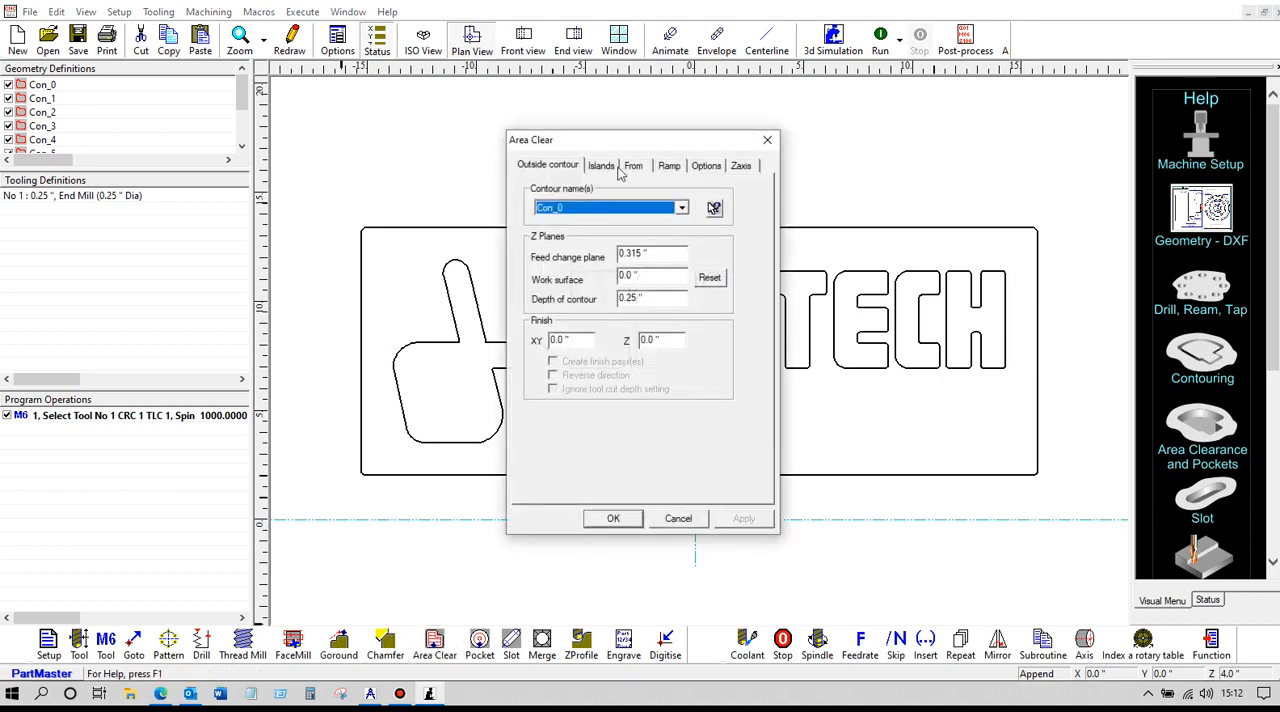
left_click(714, 208)
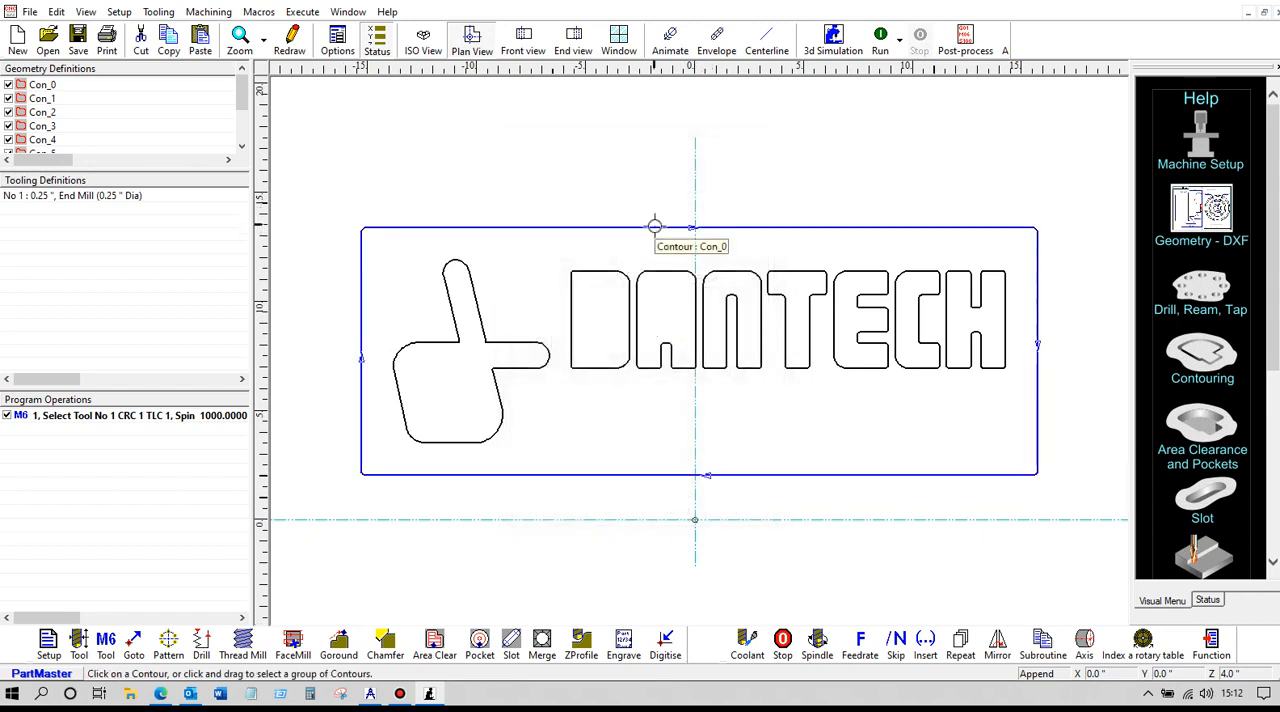
left_click(654, 226)
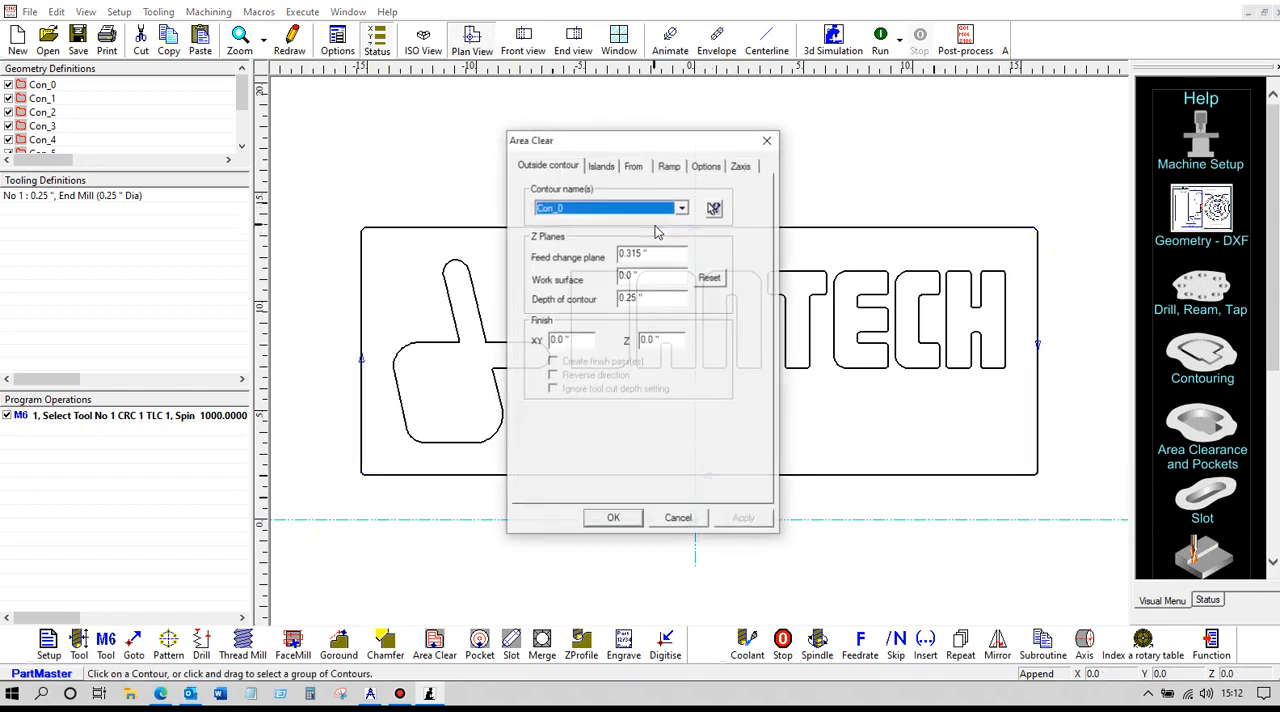
left_click(603, 167)
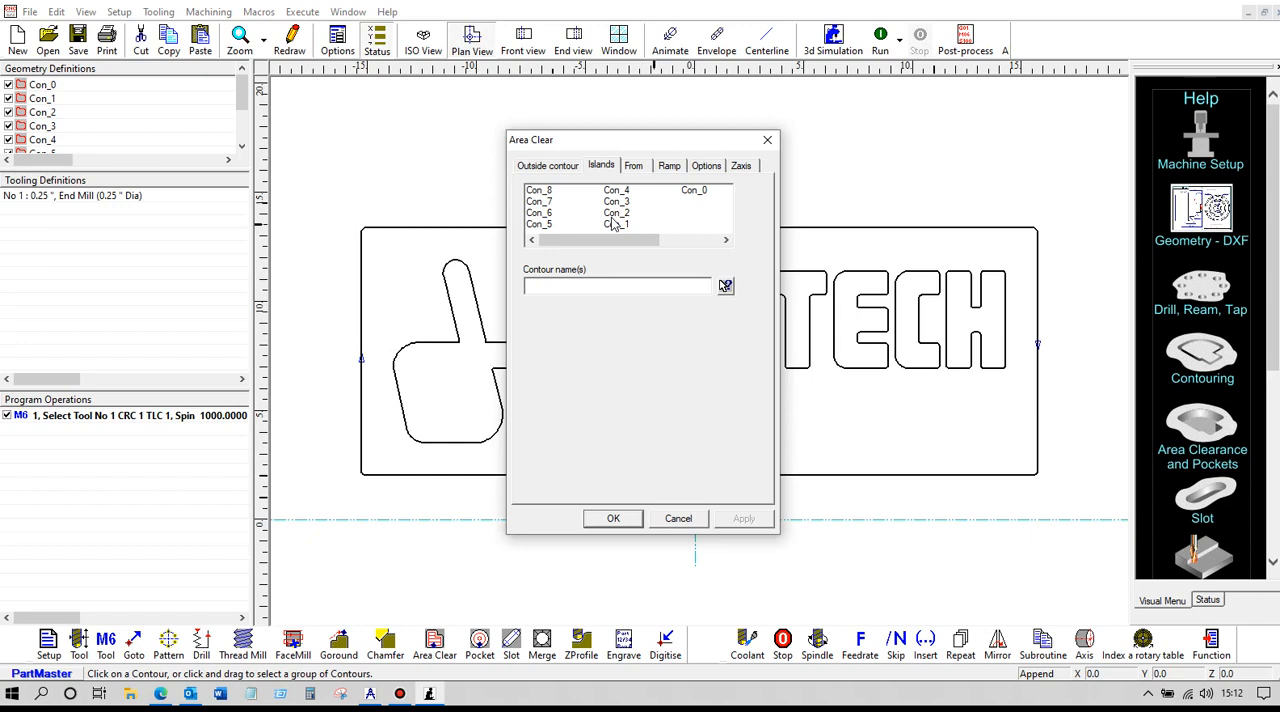
left_click(725, 287)
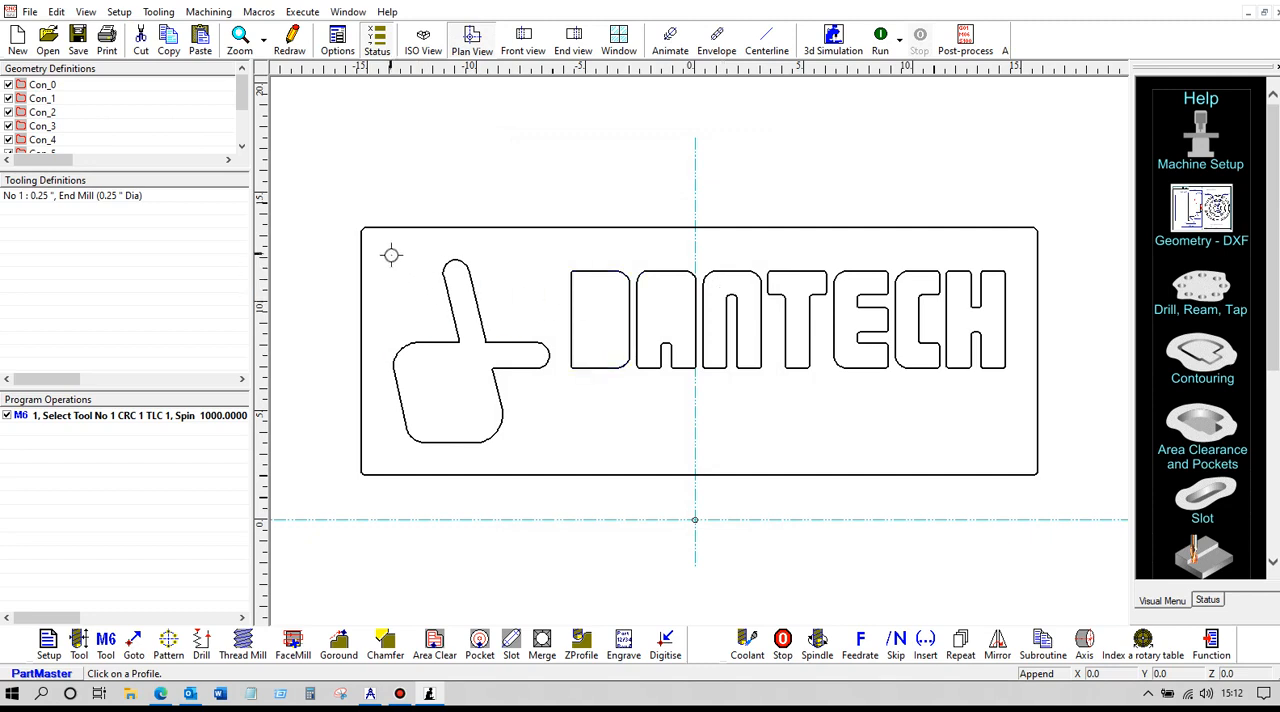
left_click_drag(393, 248, 1019, 457)
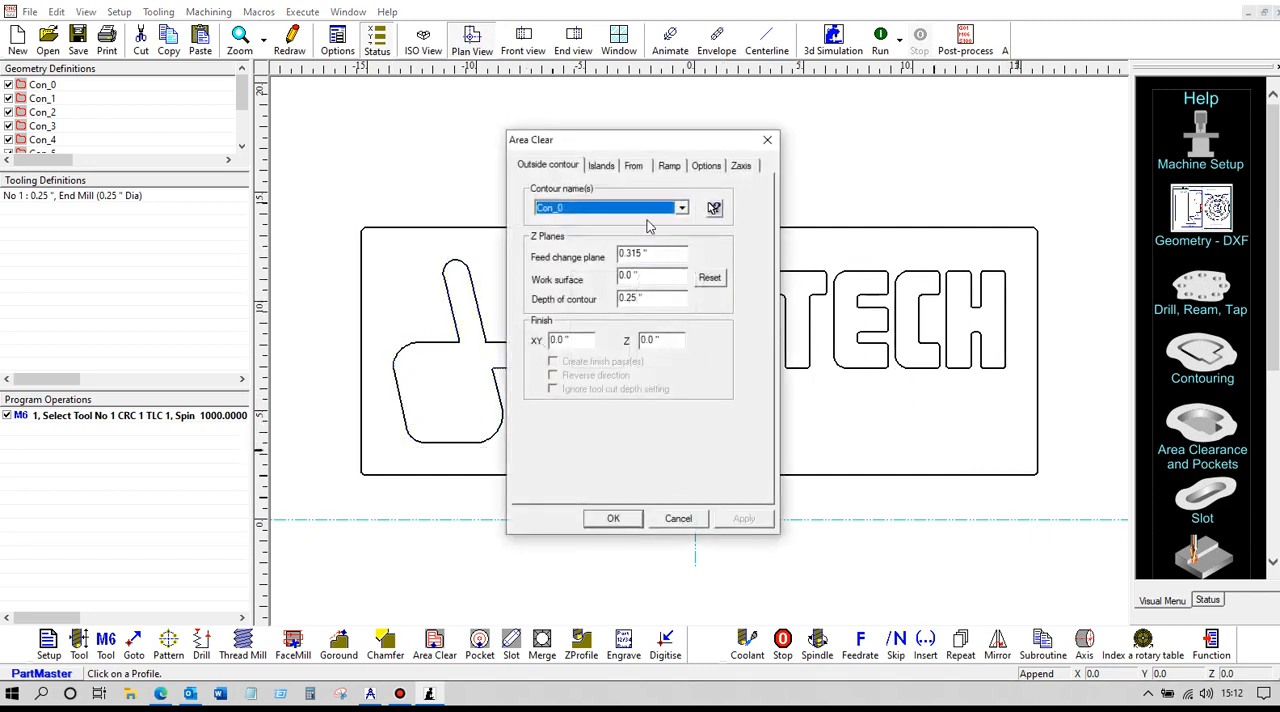
left_click(612, 167)
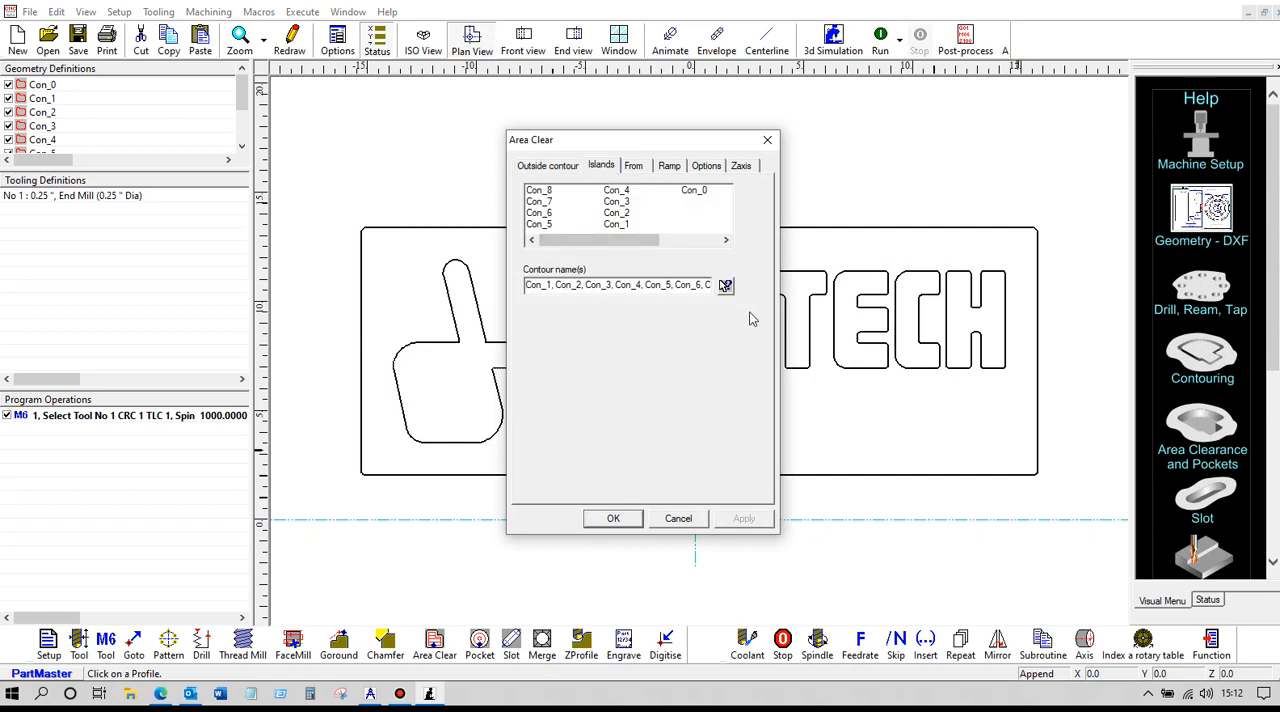
left_click(612, 520)
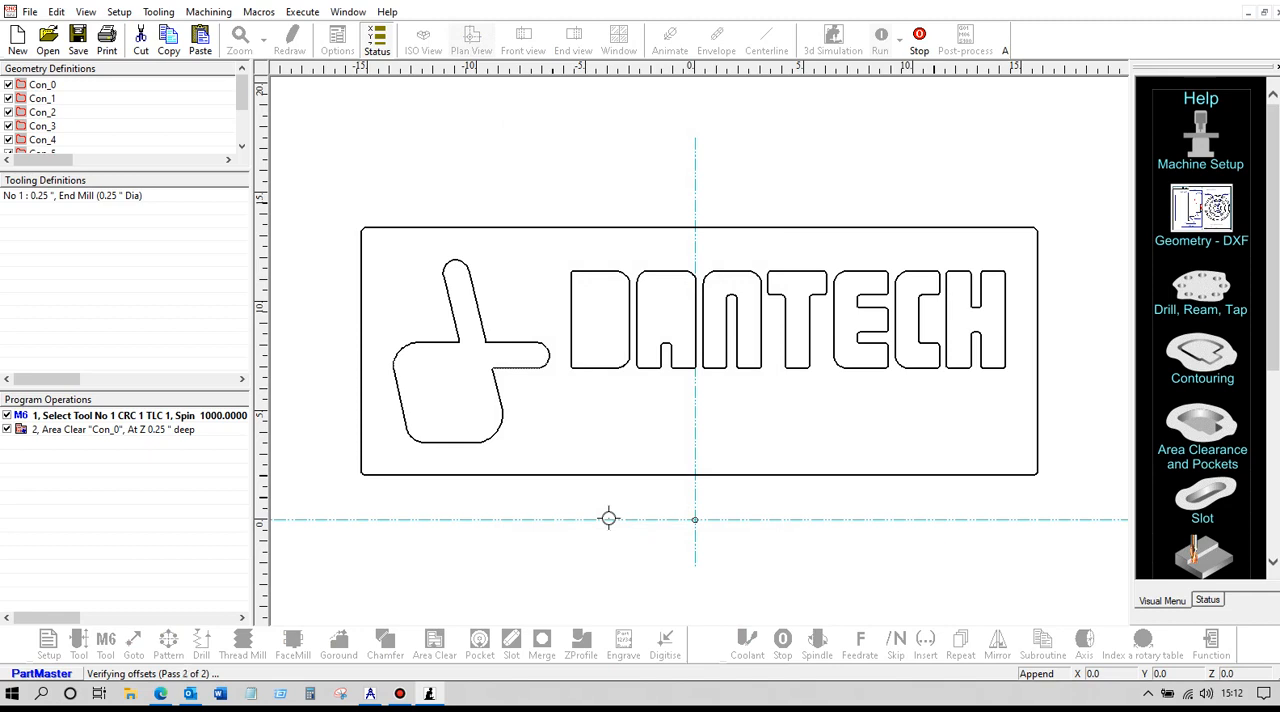
left_click(1218, 602)
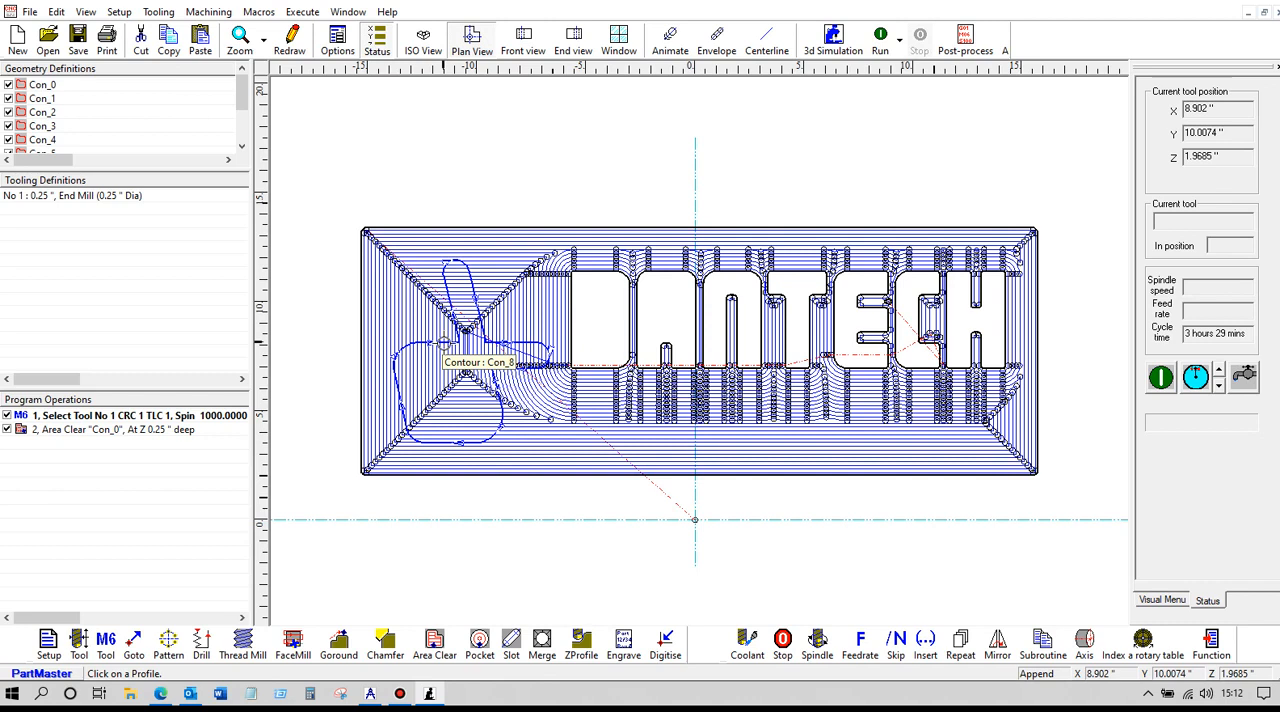
Edit the Con_0 area clearance and reselect its islands with a window around the logo and all the letters
double_click(115, 430)
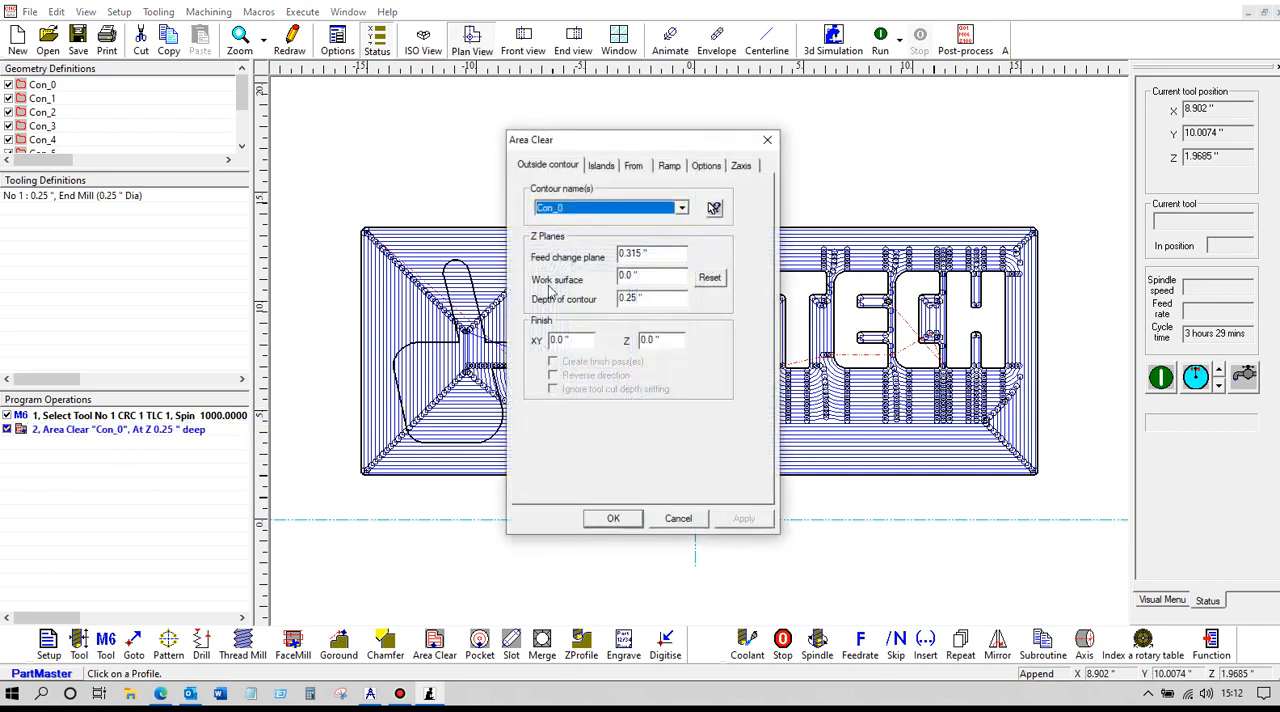
left_click(601, 166)
left_click(725, 286)
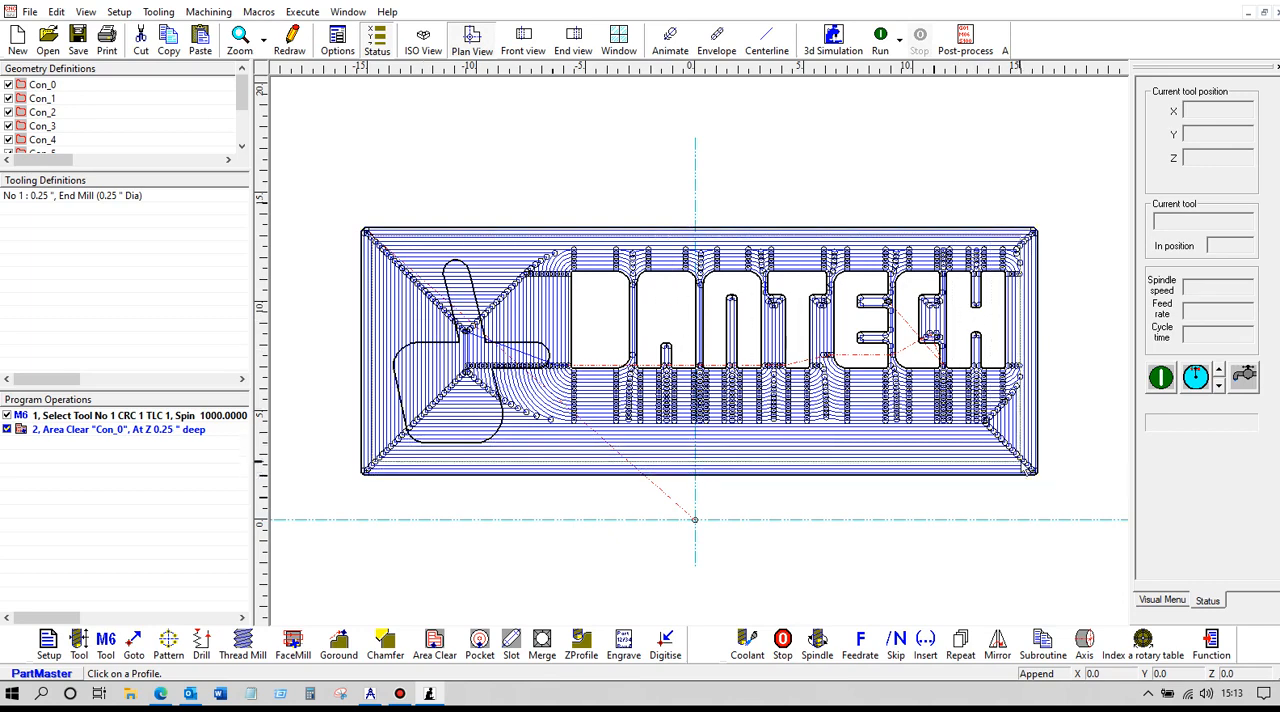
left_click(1027, 470)
left_click(612, 515)
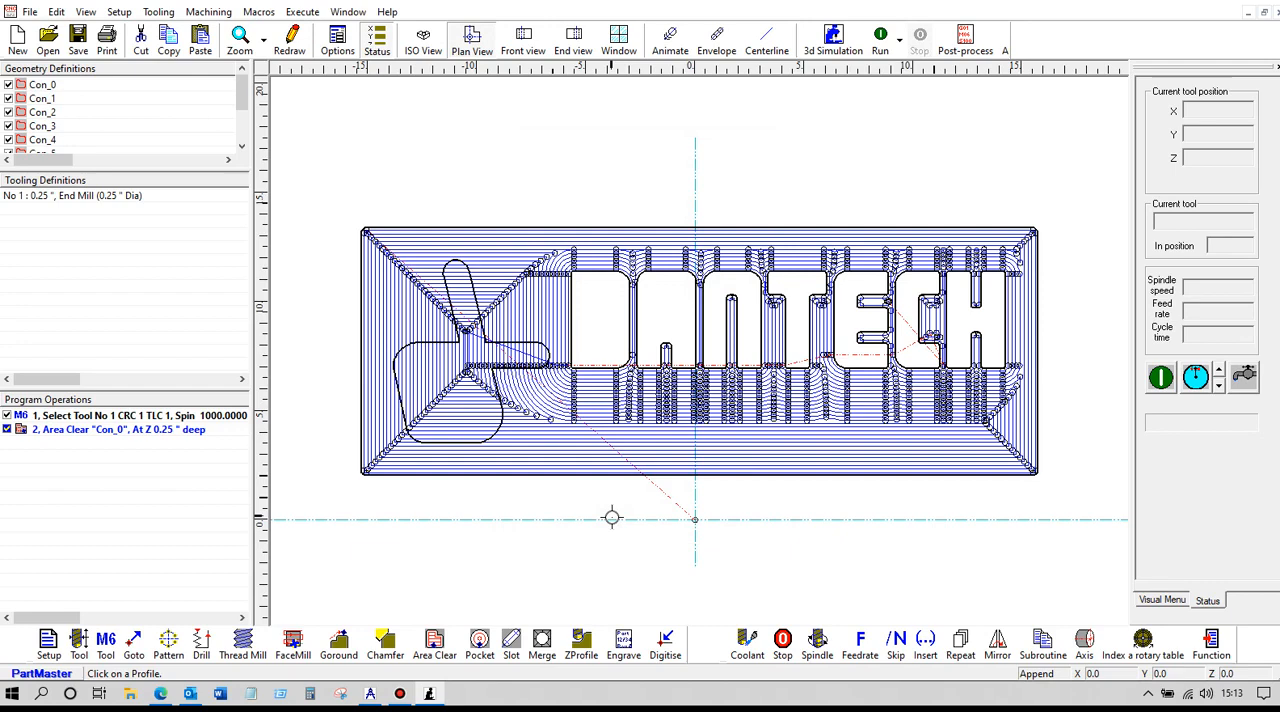
Run the machining simulation, switch the Con_0 area clearance to bi-directional machining, and rerun the simulation
left_click(880, 42)
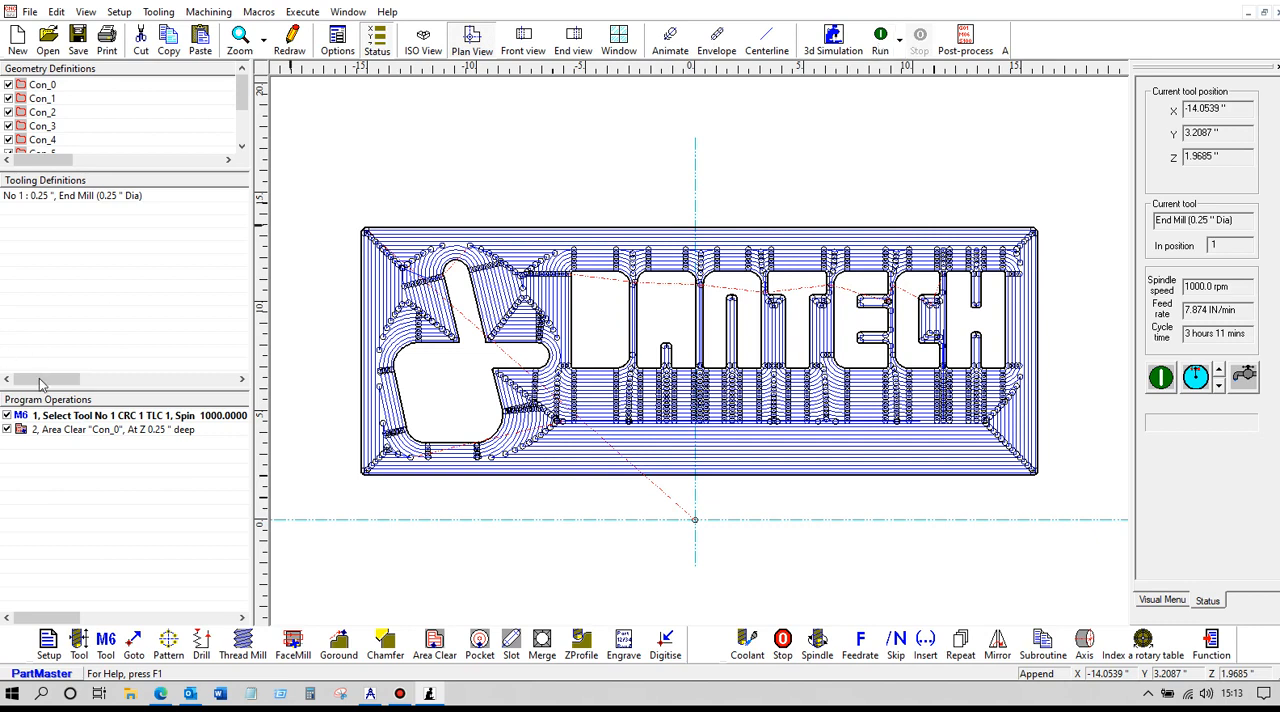
double_click(96, 431)
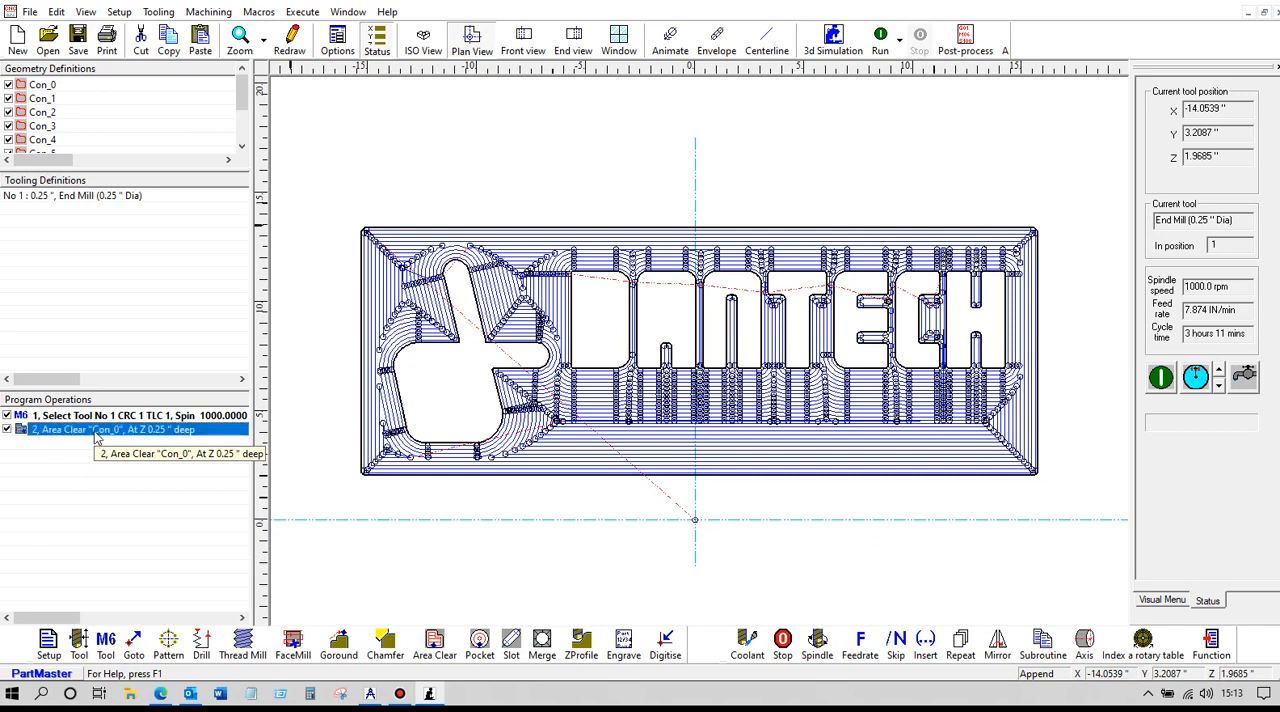
left_click(706, 166)
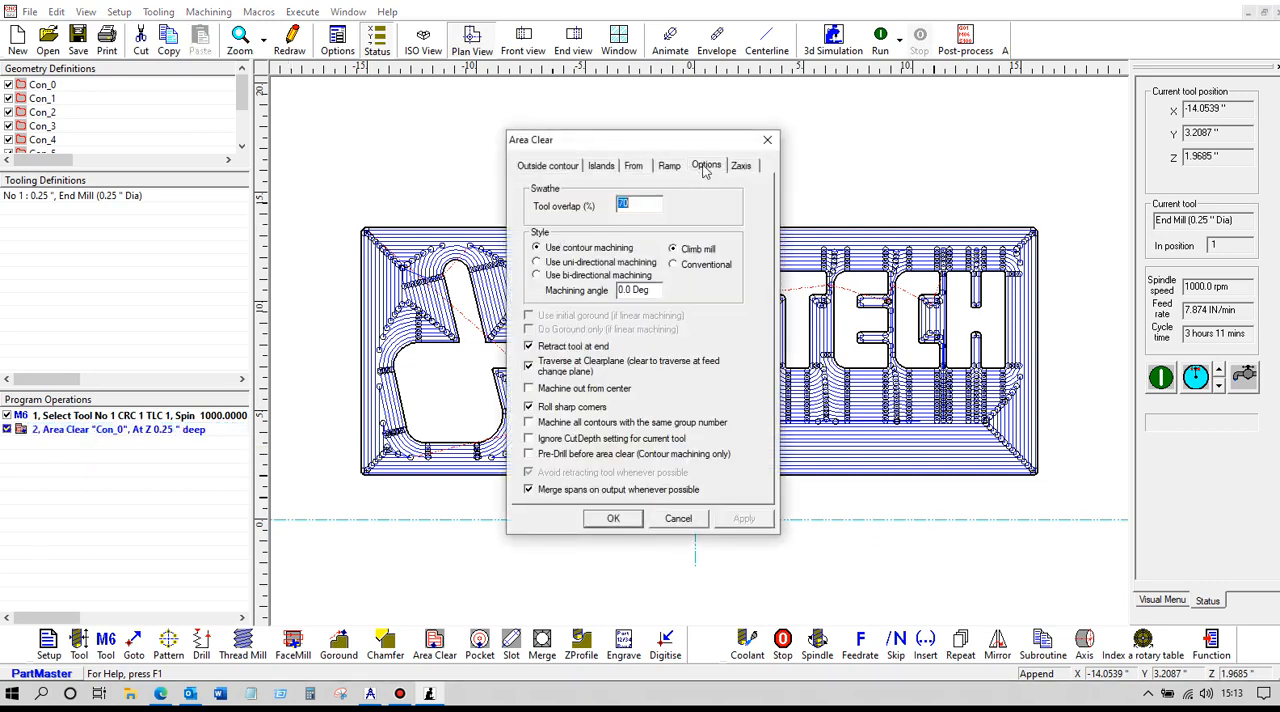
left_click(537, 276)
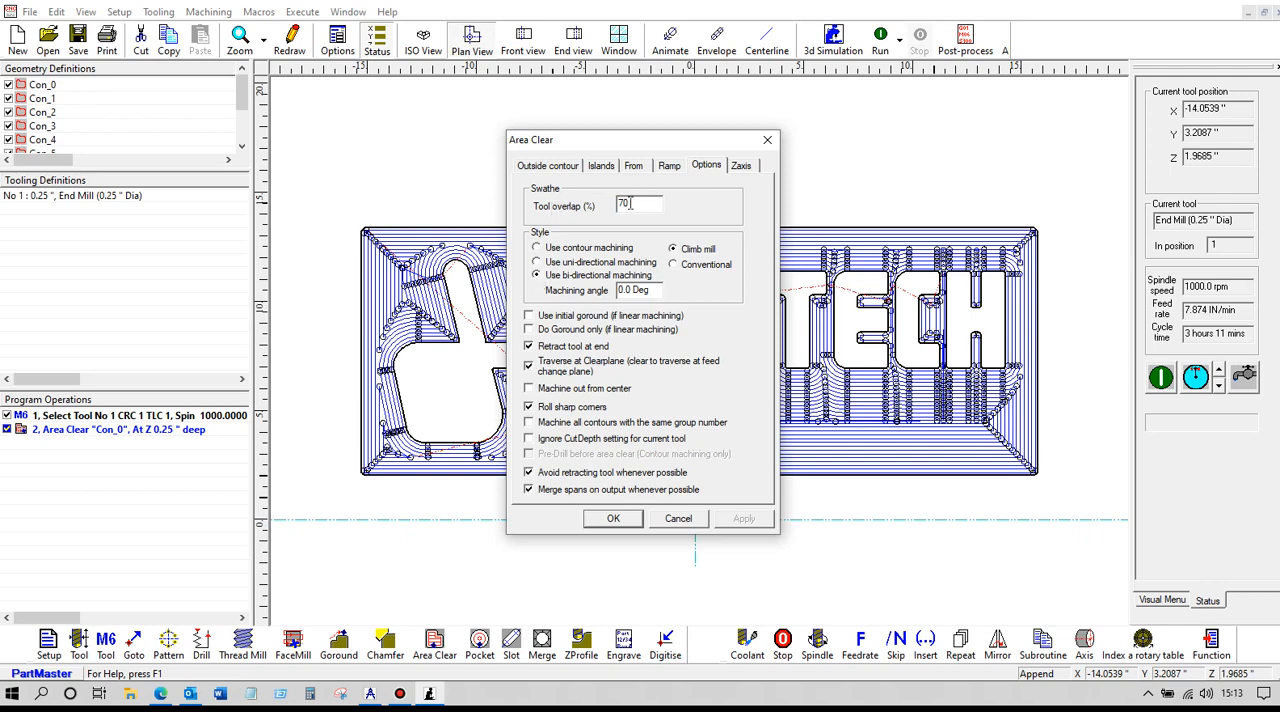
double_click(626, 204)
left_click(614, 518)
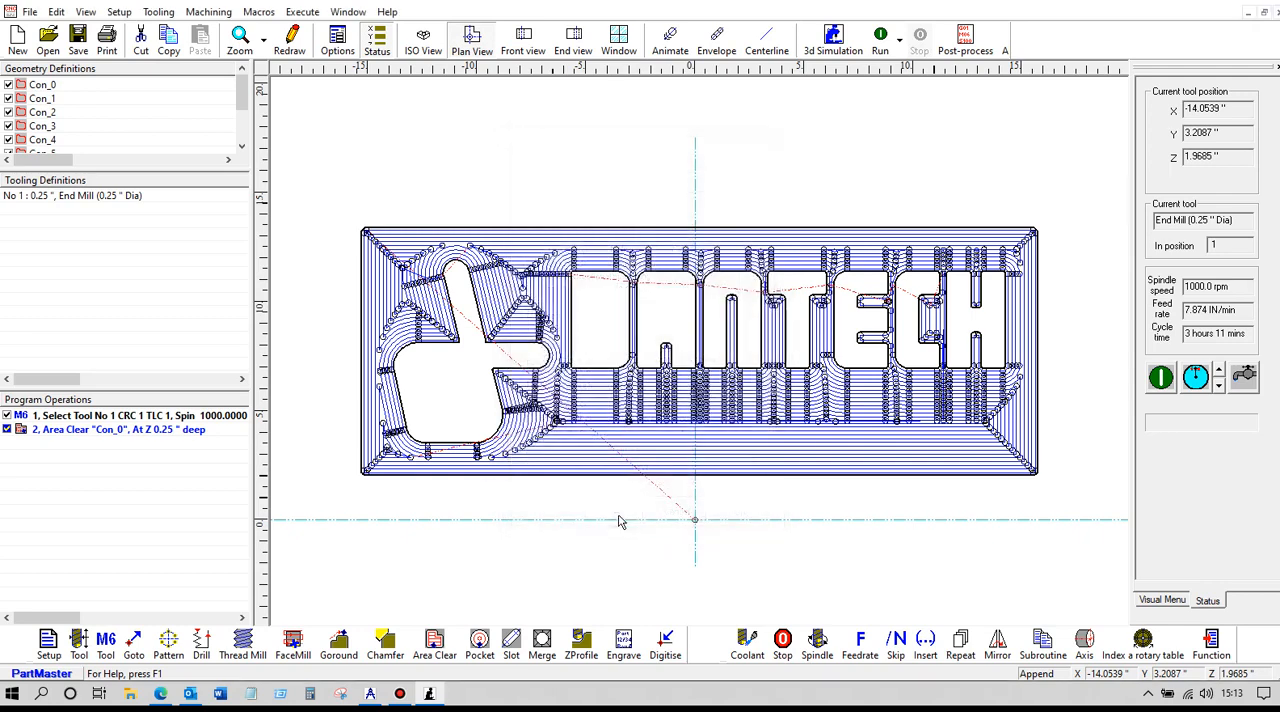
left_click(880, 46)
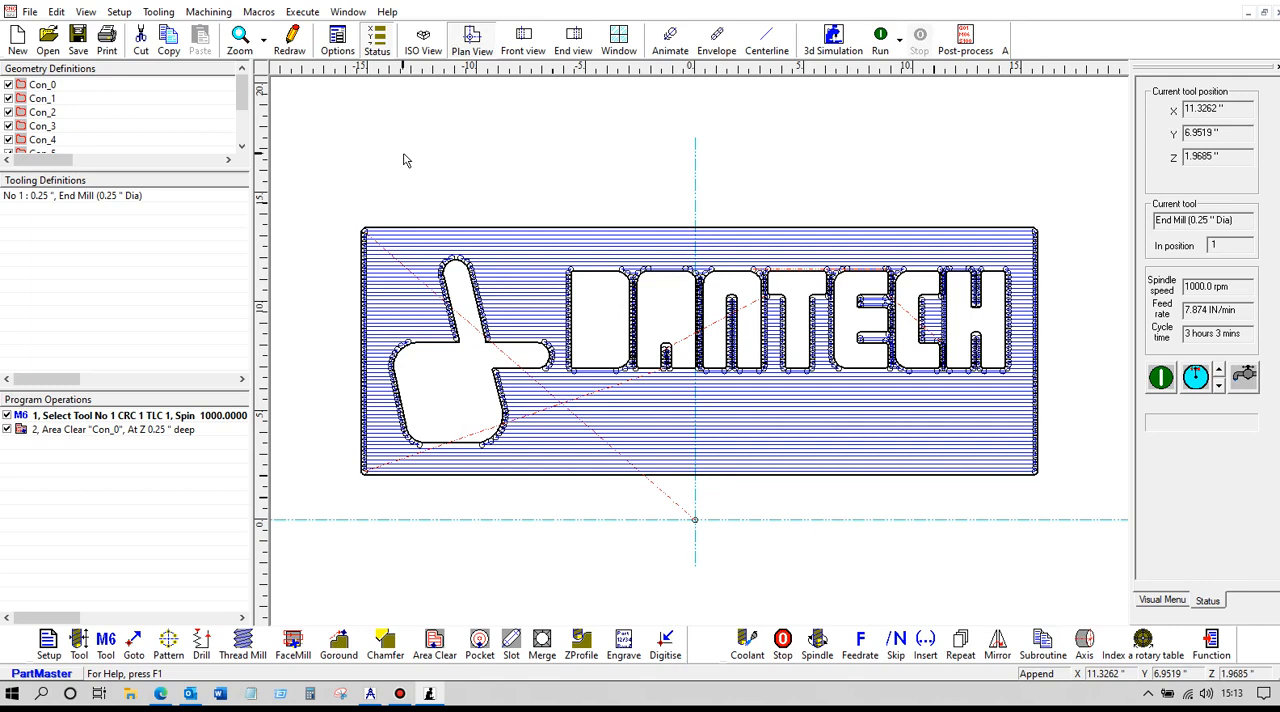
Save the NC program as Dantech dxf 2021-am3.cnc, close it and exit the milling module
left_click(77, 38)
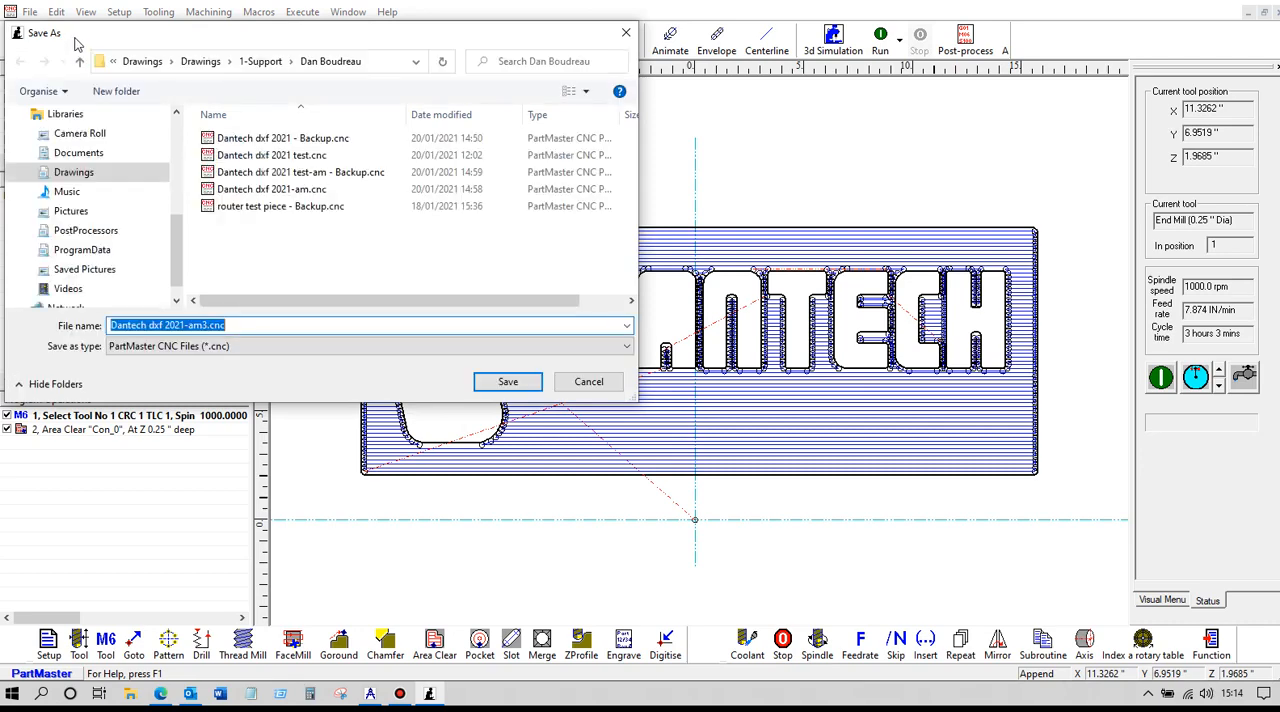
left_click(505, 386)
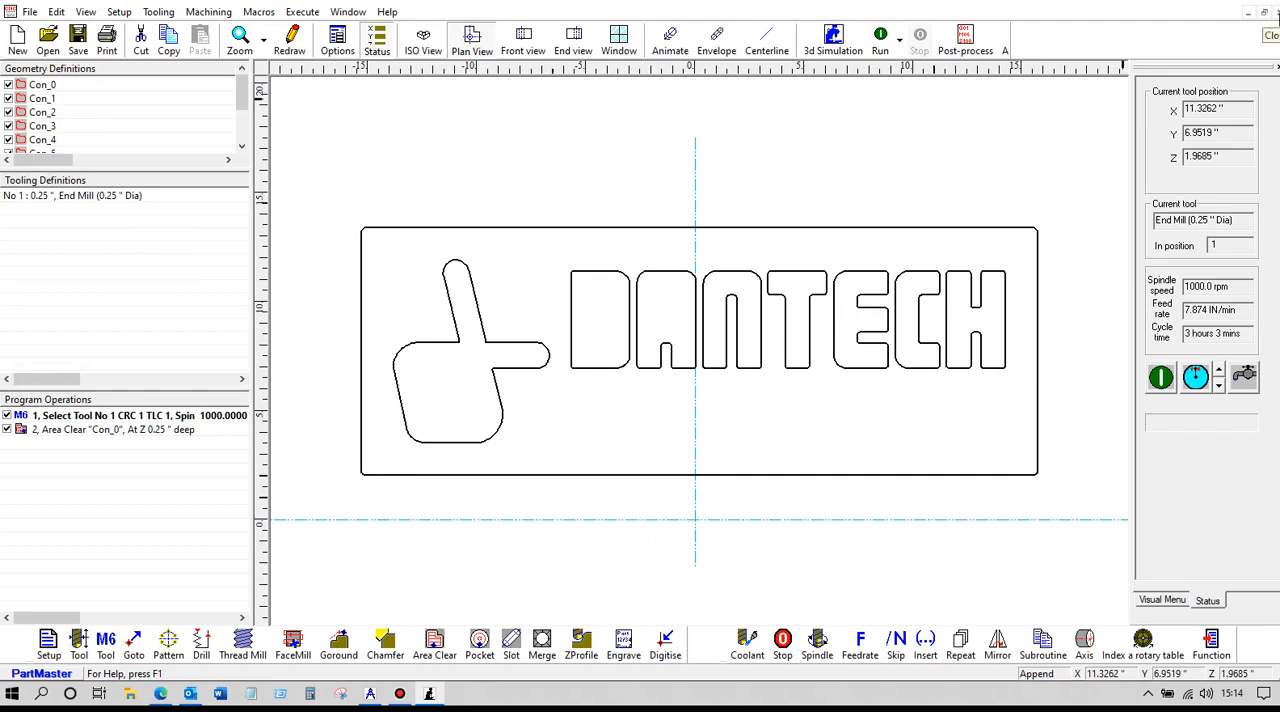
left_click(1276, 11)
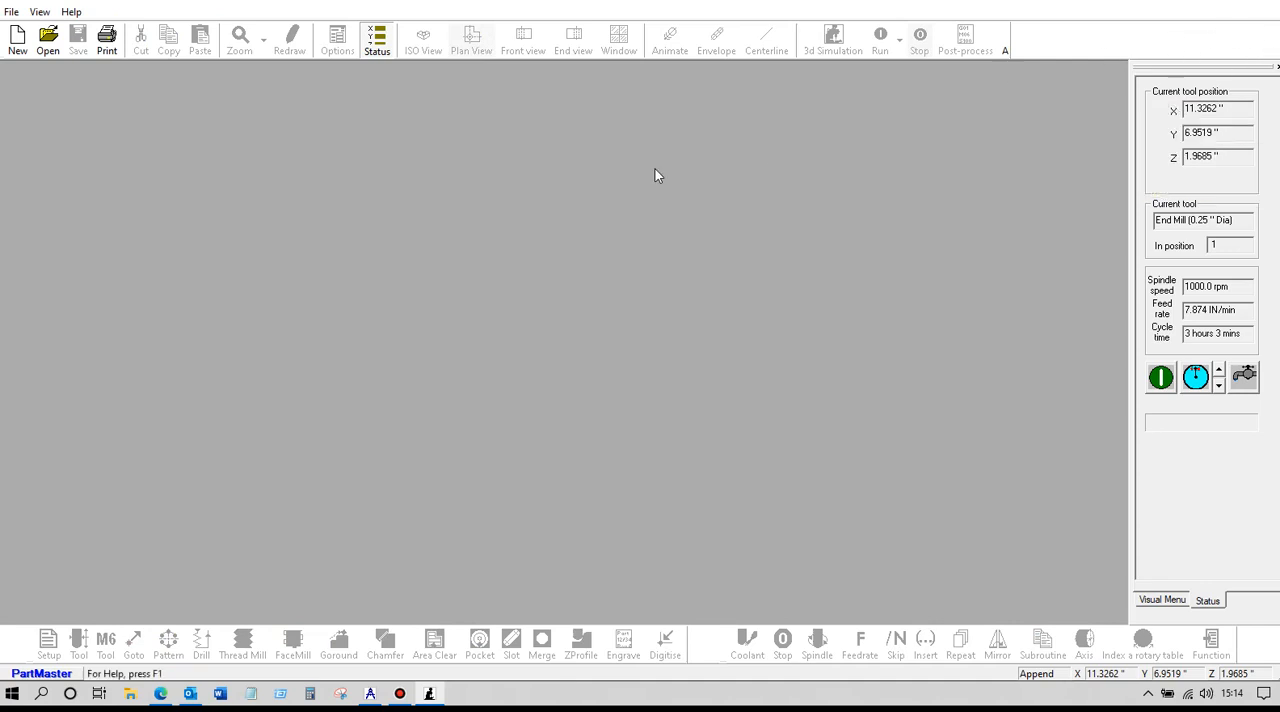
left_click(11, 12)
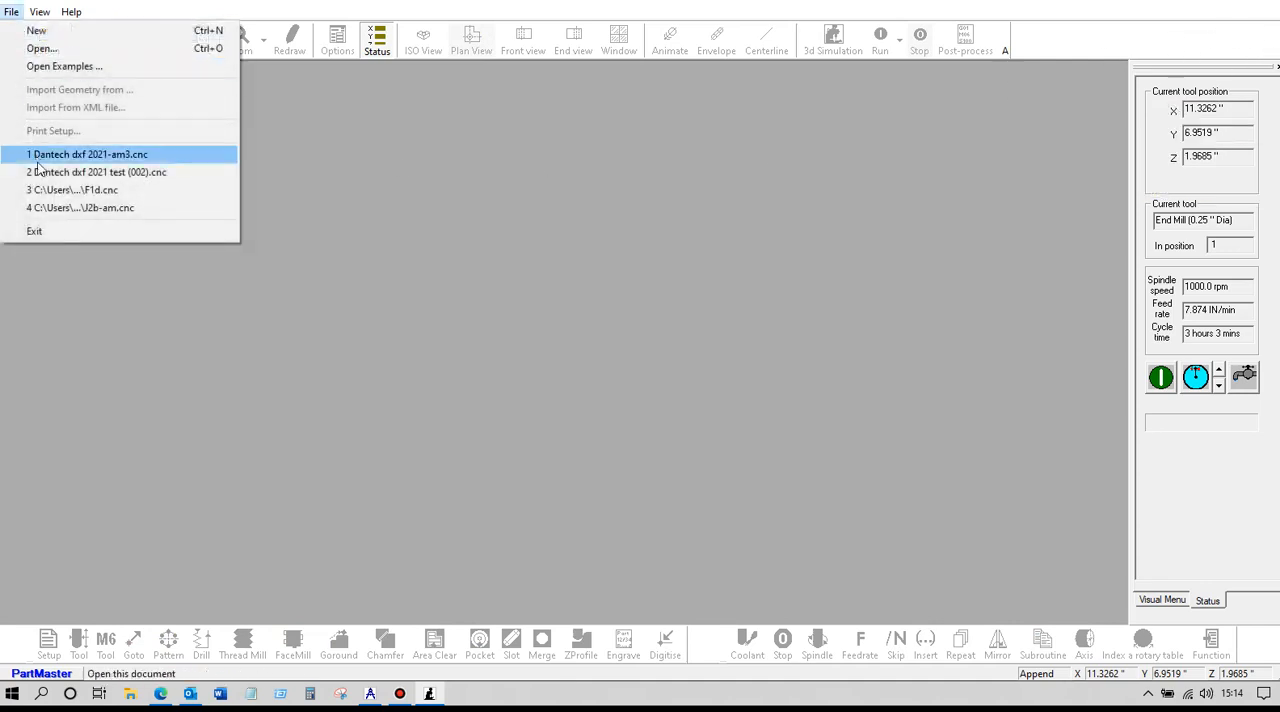
left_click(35, 231)
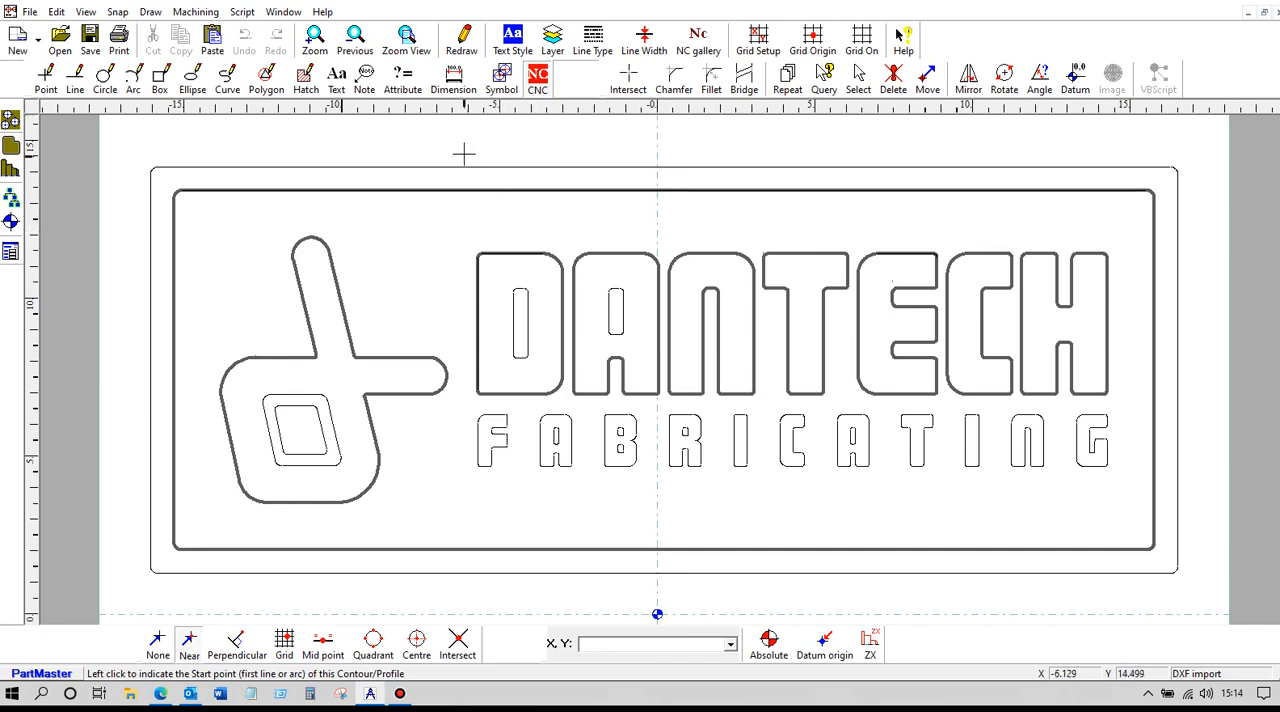
Define the inner openings of the large D and first large A as closed 0.25" deep NC contours named D-in and A-in
left_click(538, 80)
left_click(513, 331)
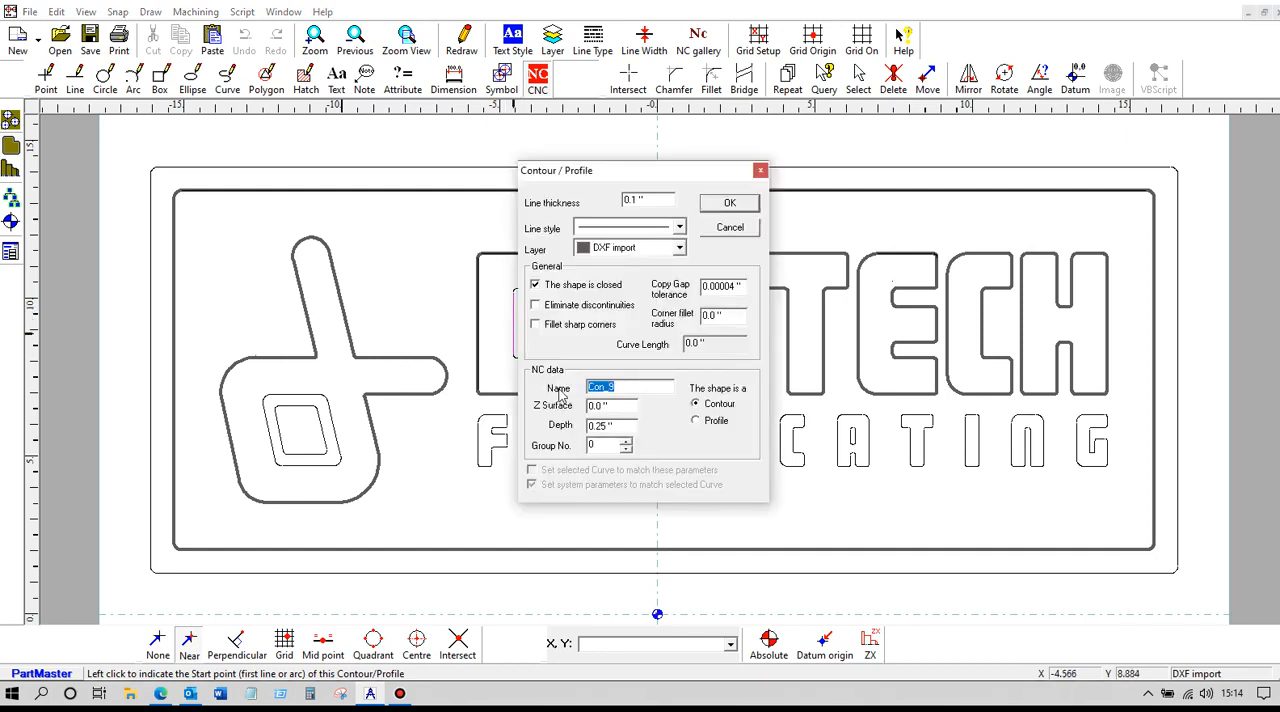
type("D-in")
left_click(729, 204)
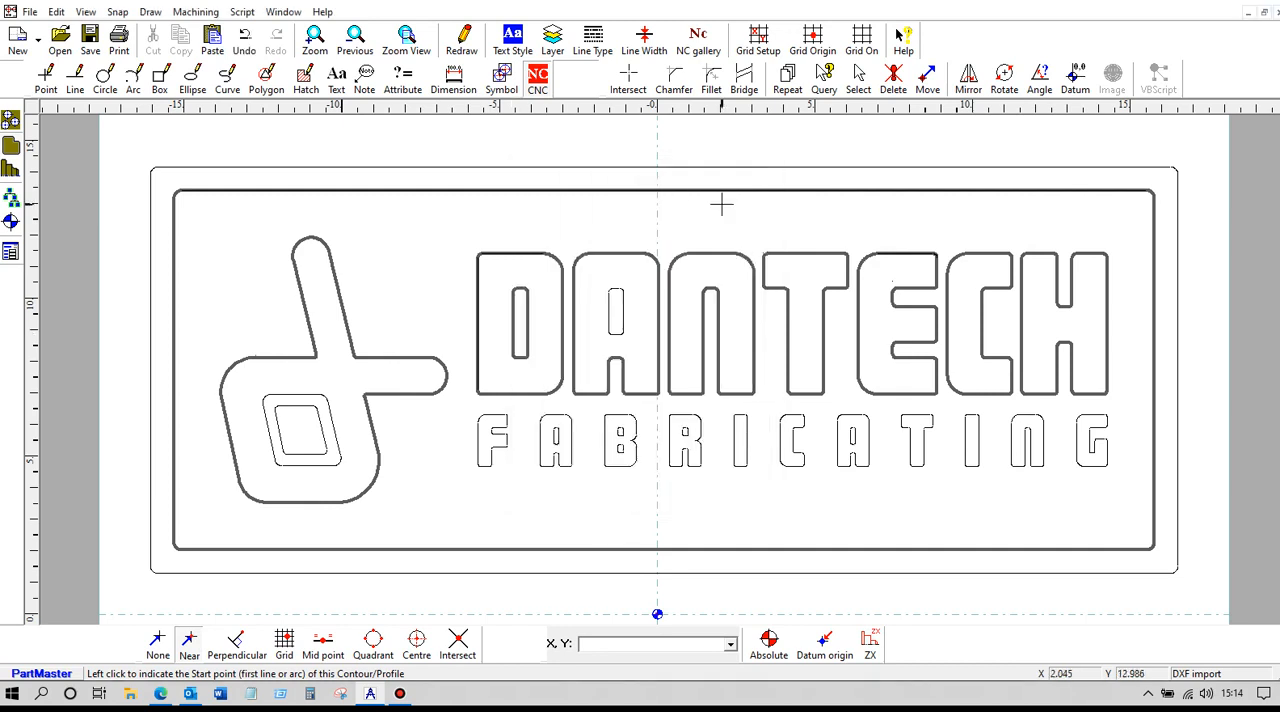
left_click(609, 318)
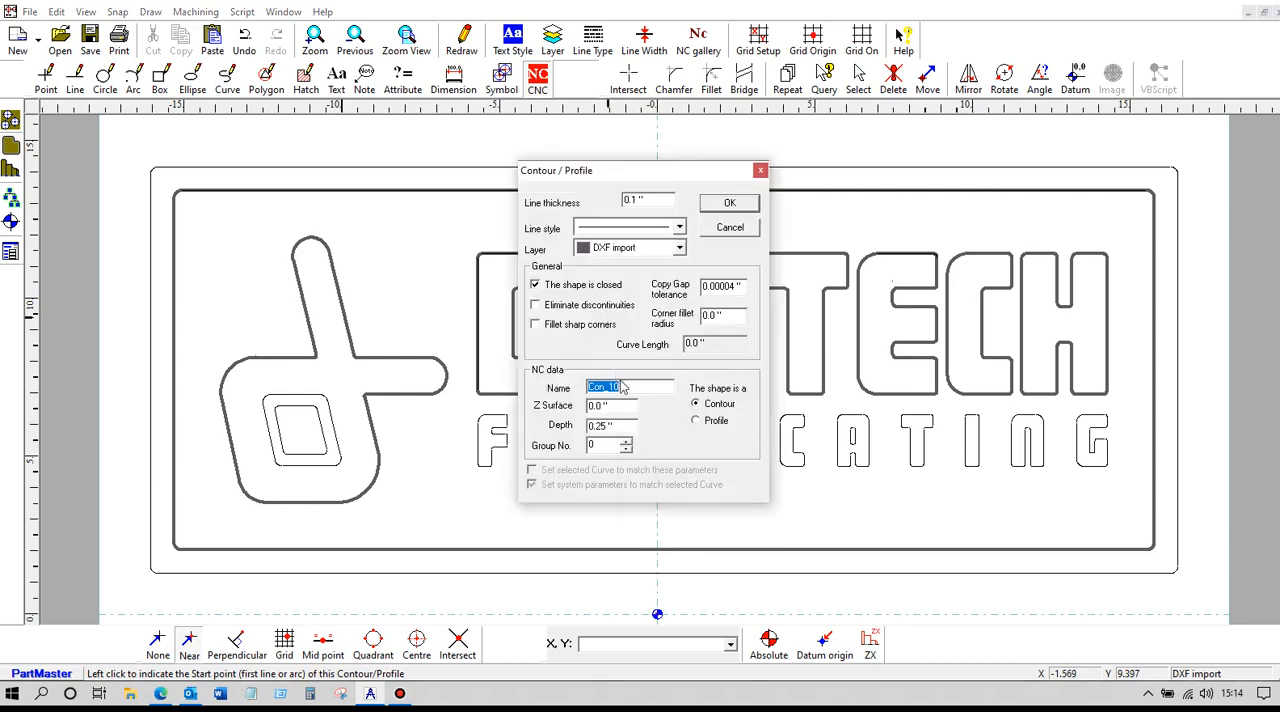
type("A-in")
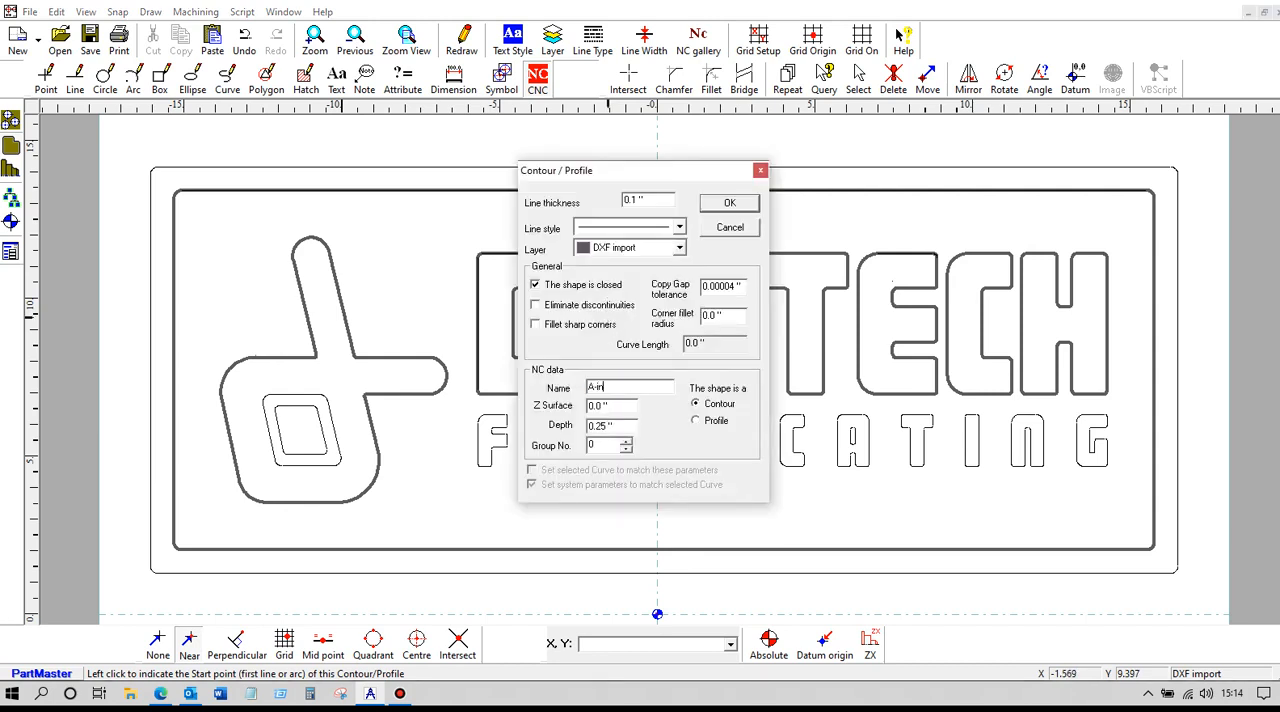
left_click(727, 203)
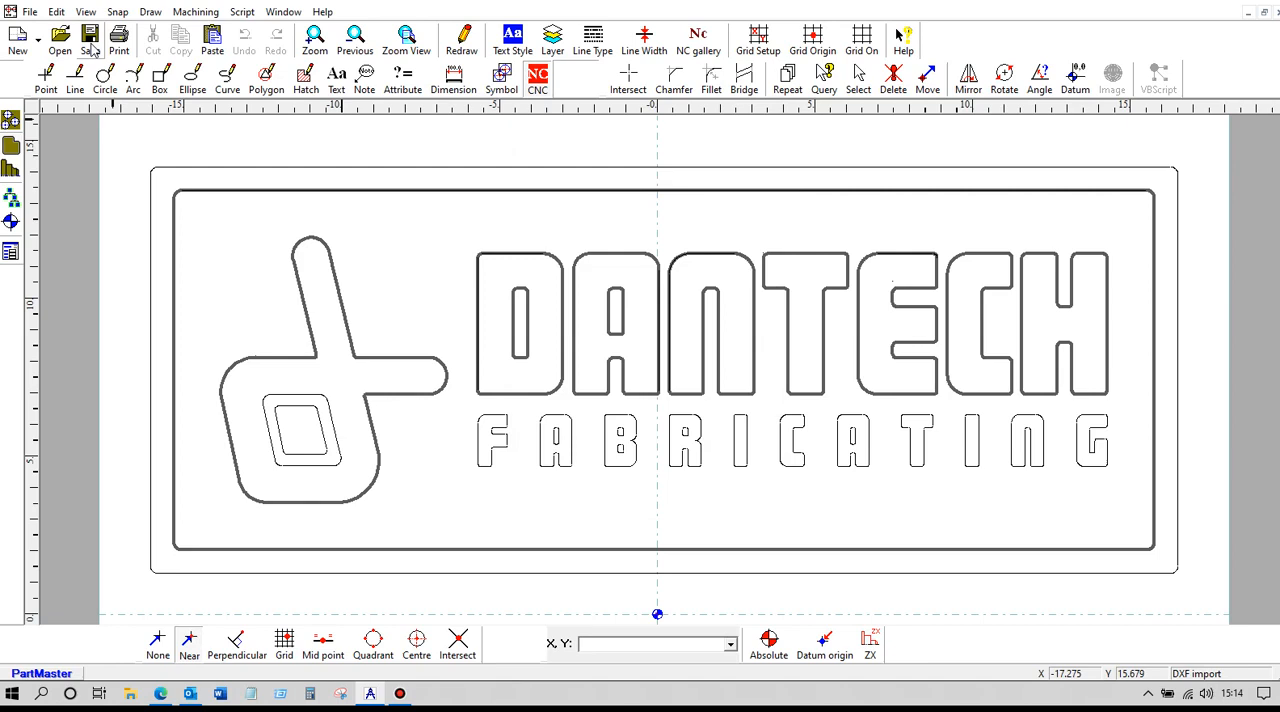
Send the drawing to the milling module and reload the modified geometry into the NC program
left_click(210, 13)
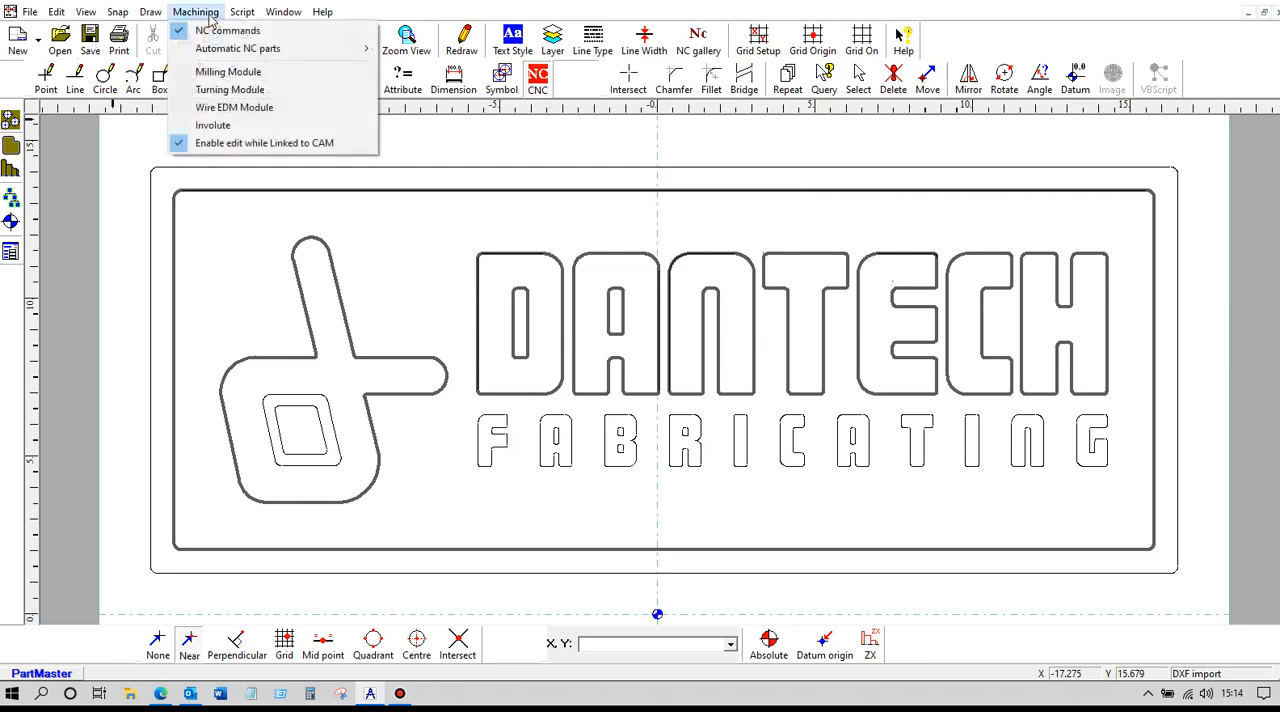
left_click(213, 73)
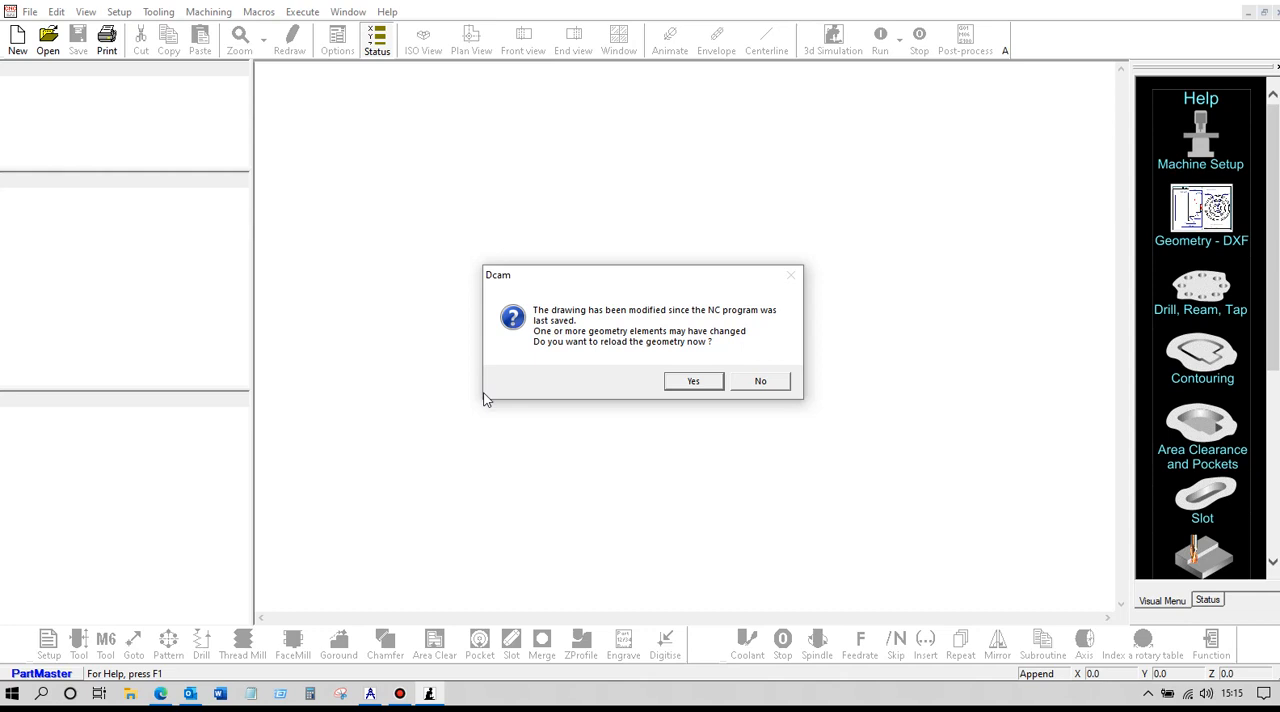
left_click(692, 384)
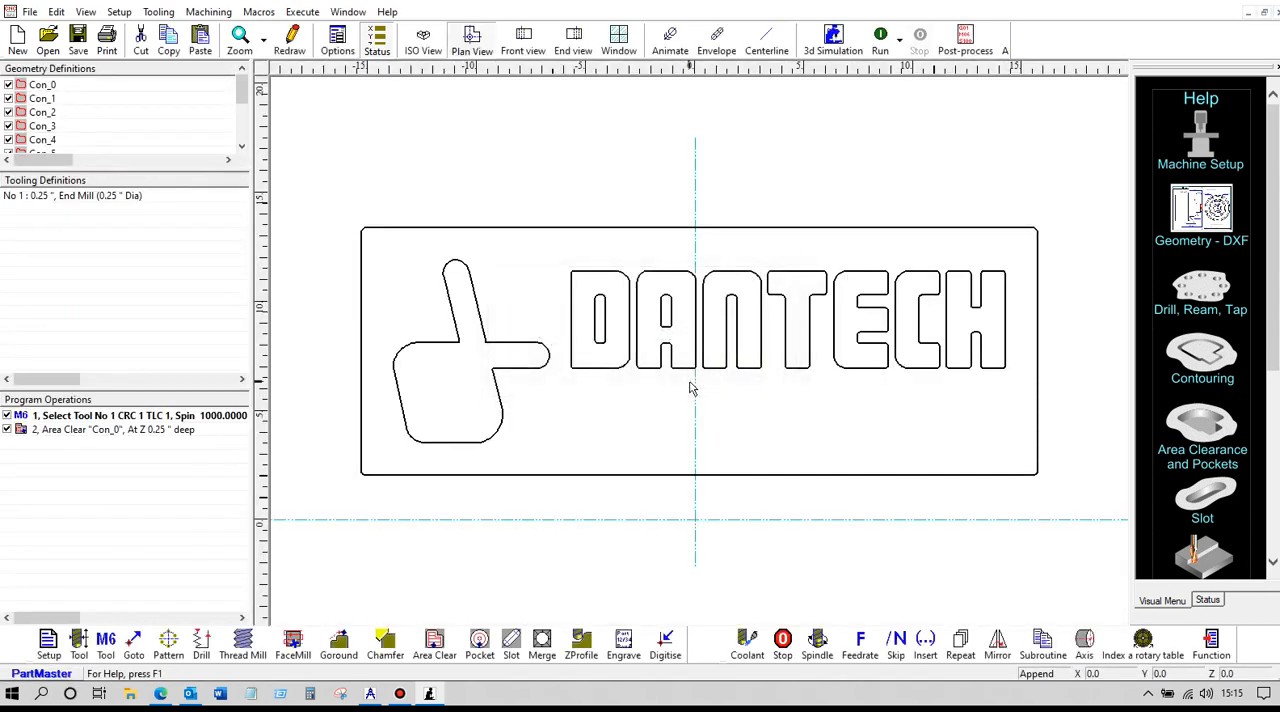
Try to area clear contour D-in 0.25" deep with the 0.25" end mill
left_click(180, 430)
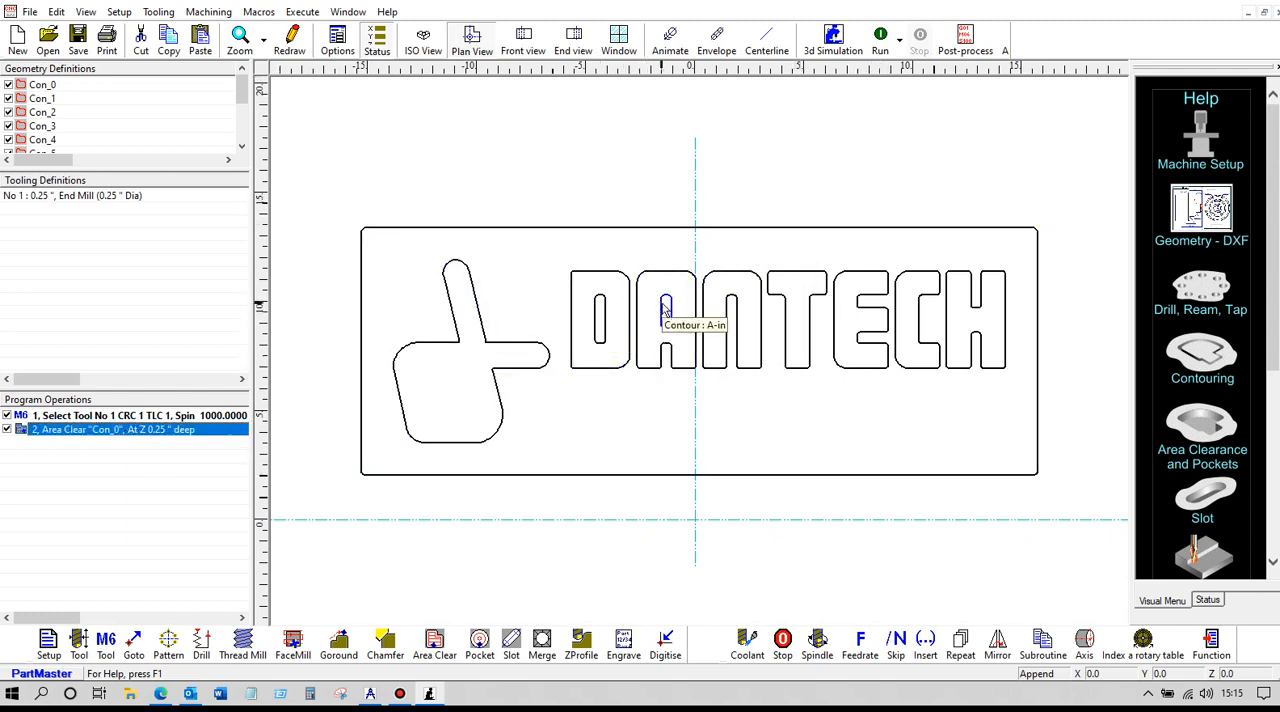
left_click(434, 645)
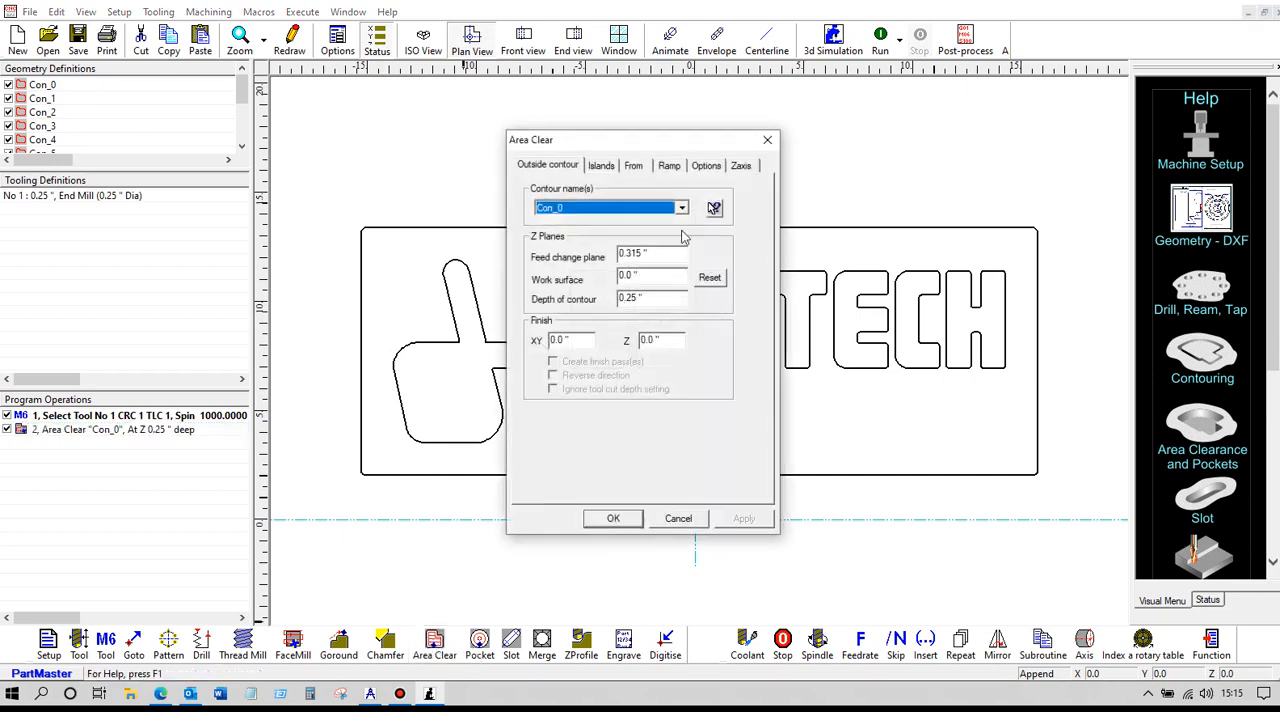
left_click(711, 211)
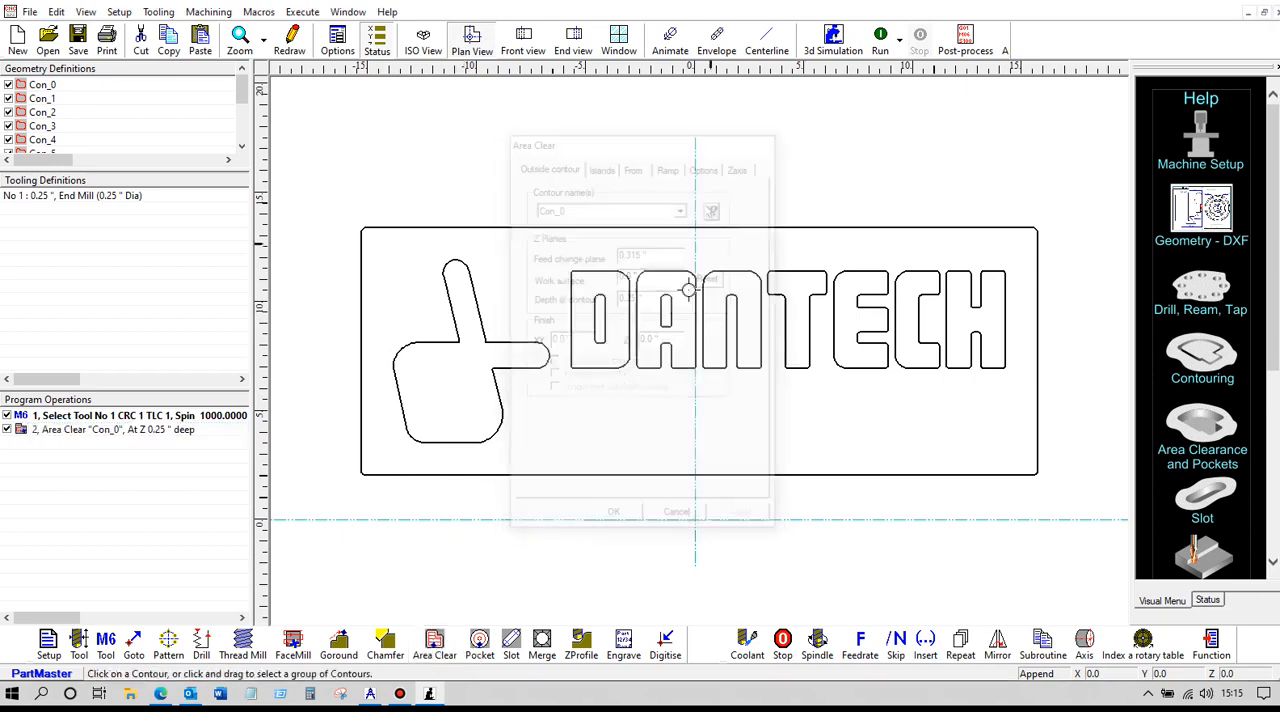
left_click(599, 305)
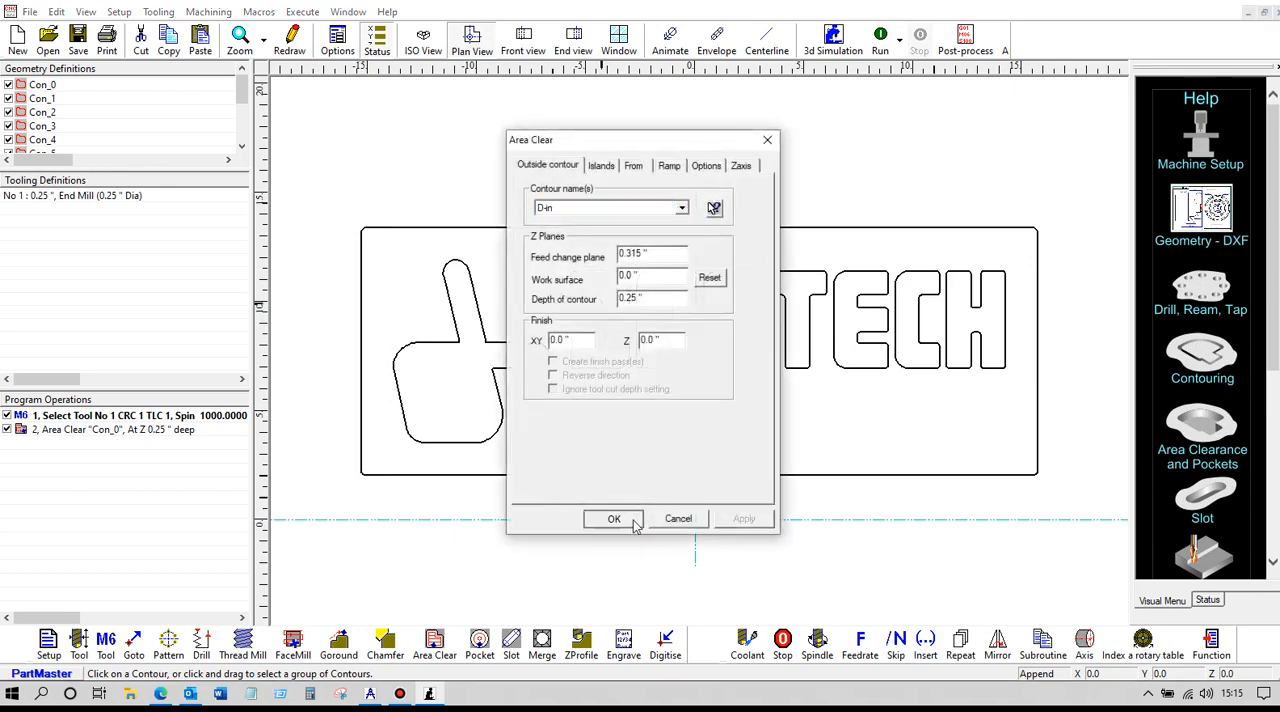
left_click(632, 520)
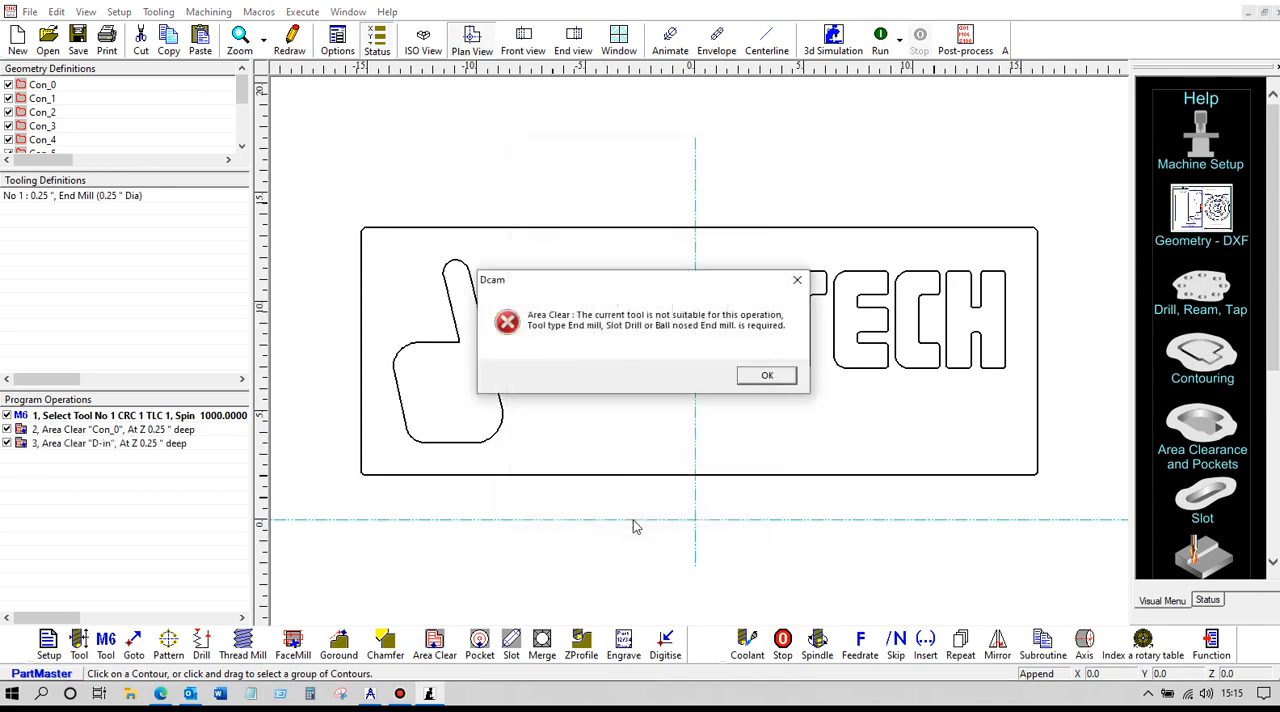
left_click(755, 377)
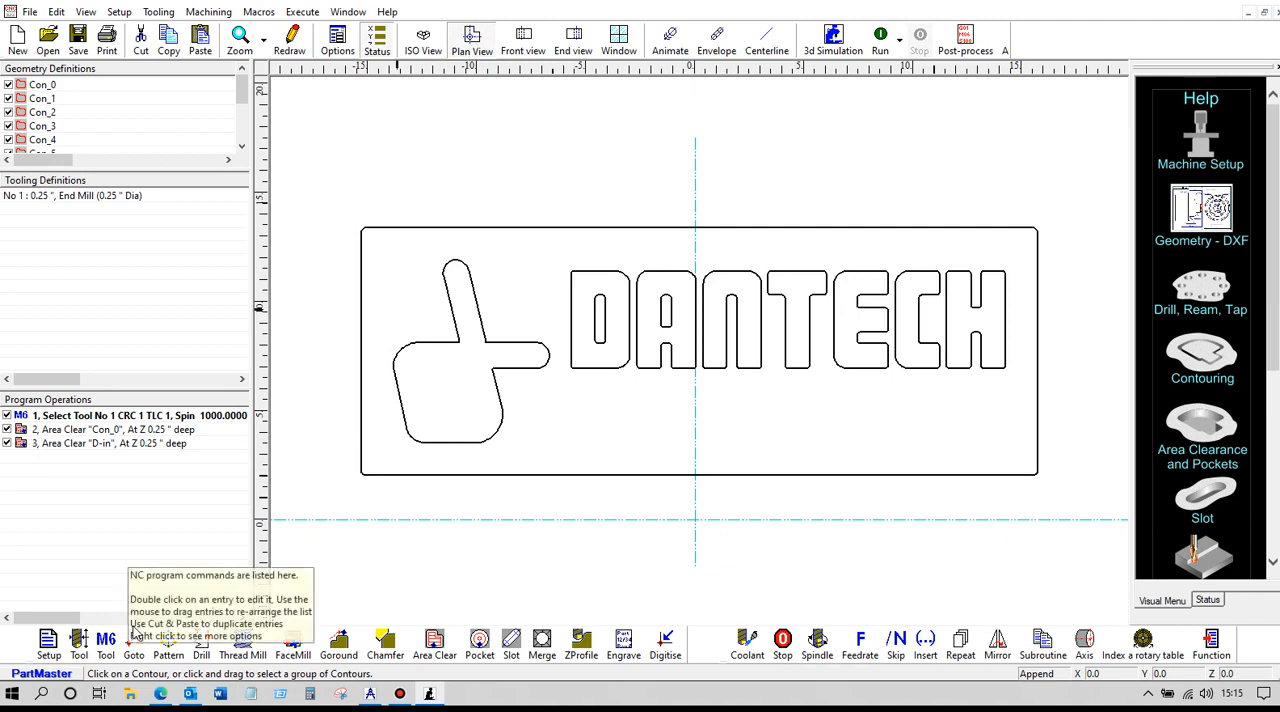
Define a 0.125" diameter end mill as tool 2 and select it for the program at 1000 rpm
left_click(78, 640)
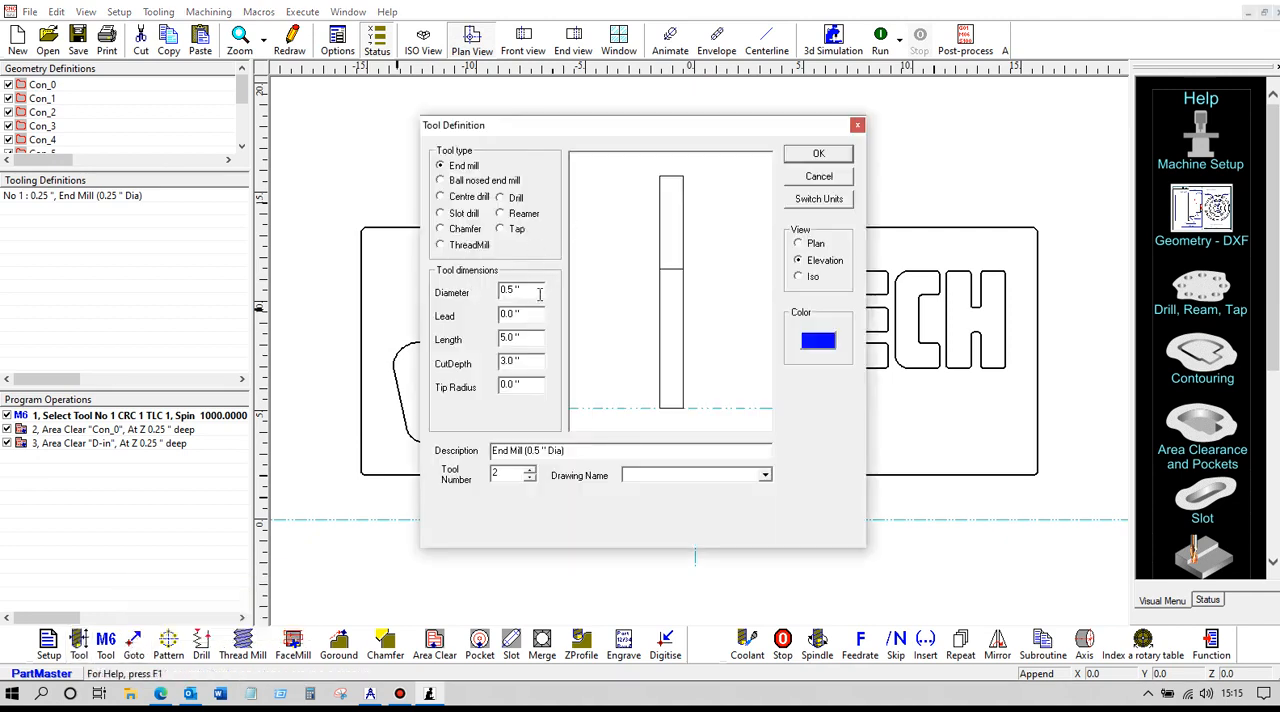
type(".125")
left_click(815, 155)
left_click(106, 645)
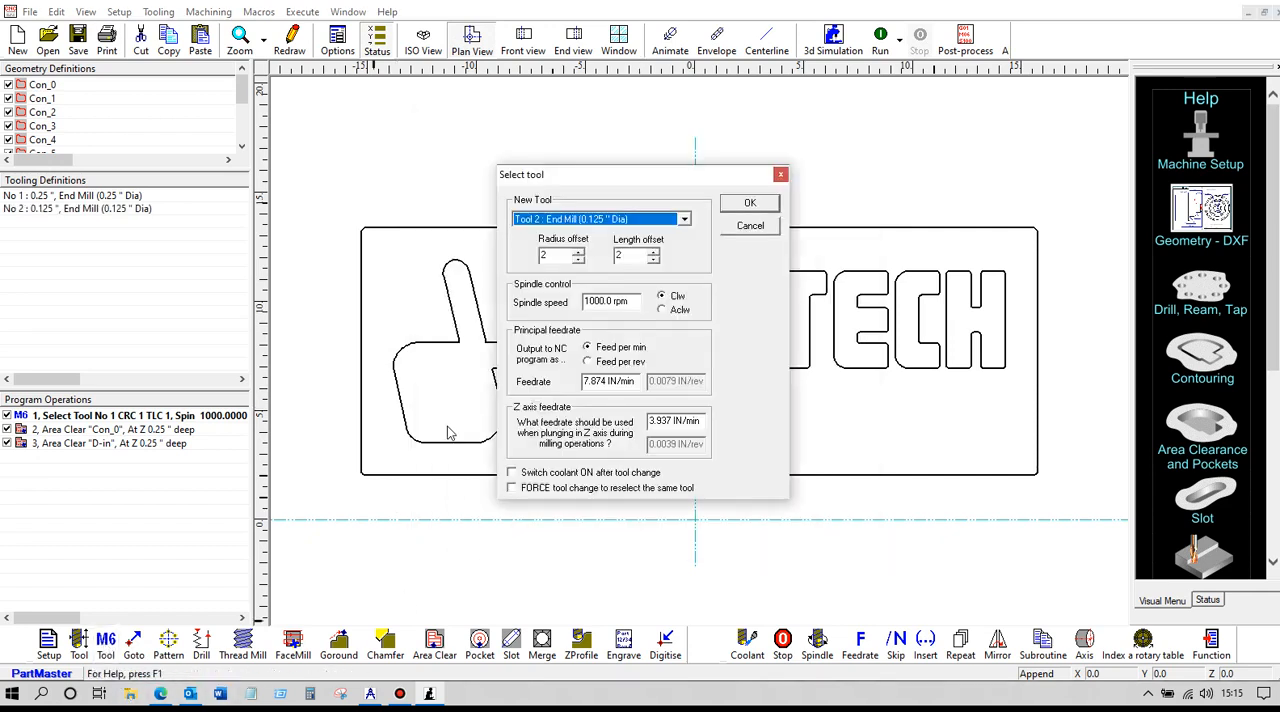
left_click(741, 203)
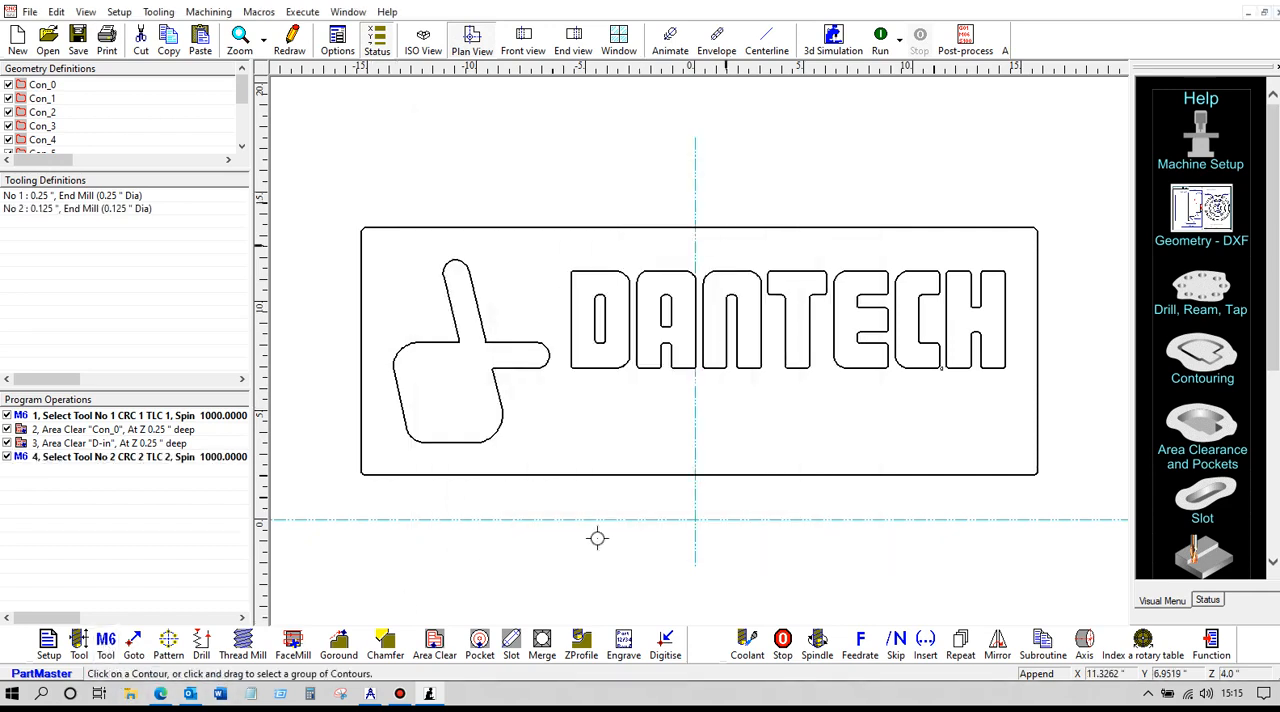
Create 0.25" deep area clearances inside contours D-in and A-in with tool 2
left_click(422, 644)
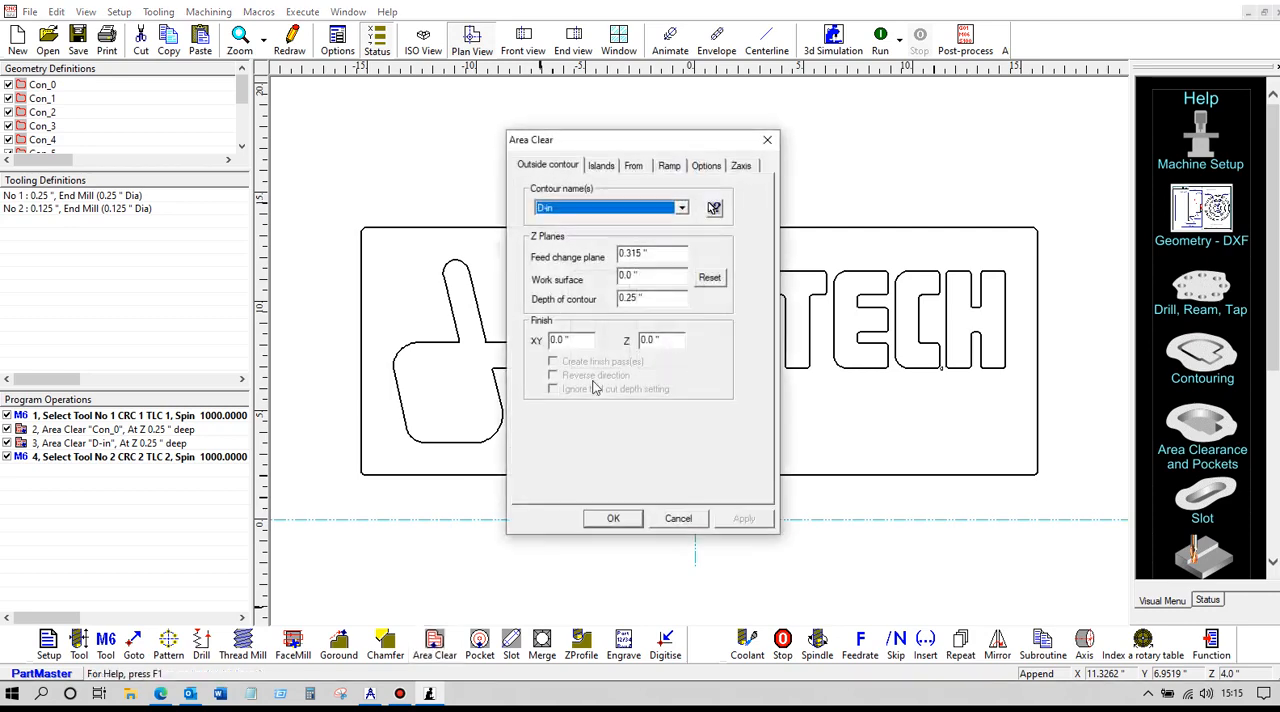
left_click(714, 208)
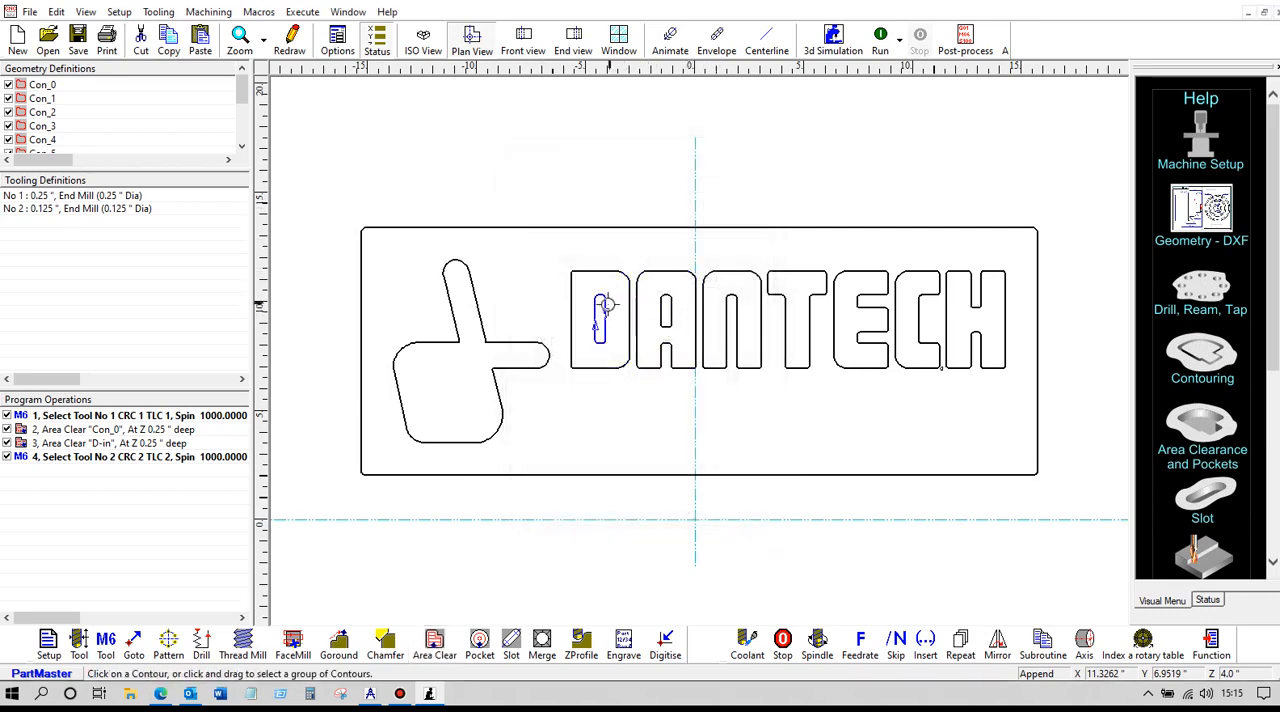
left_click(603, 309)
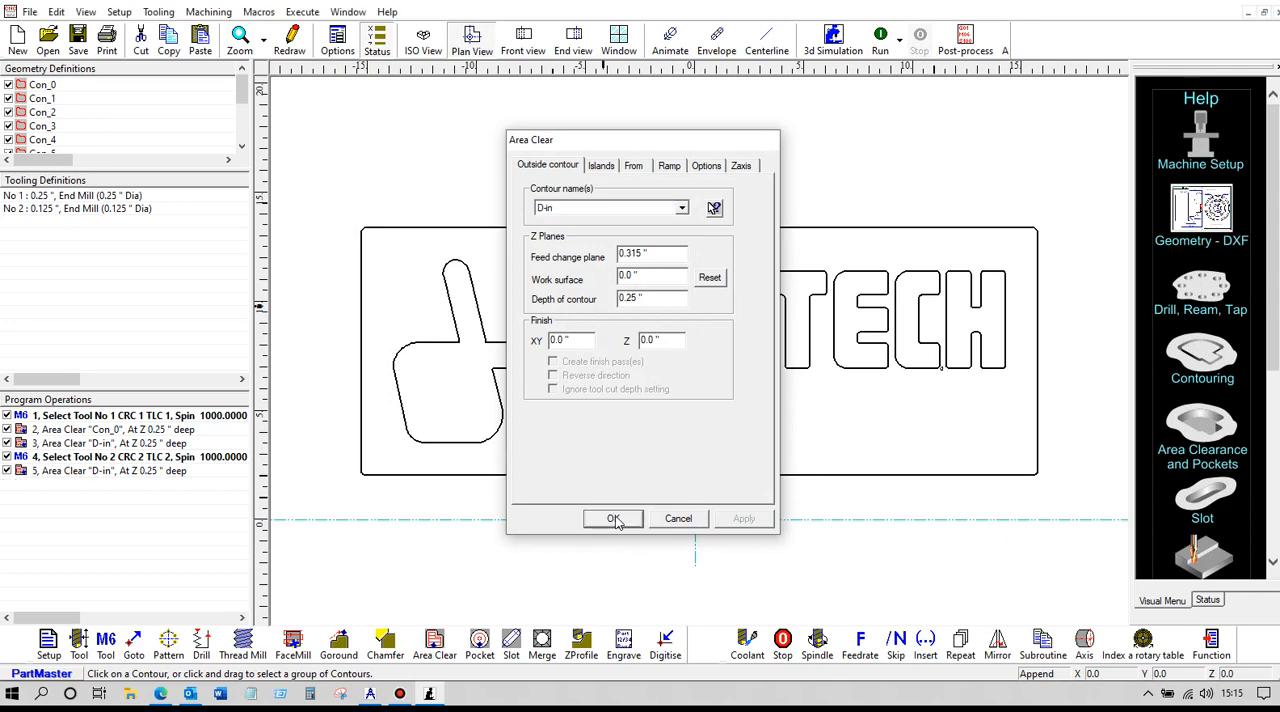
left_click(615, 516)
left_click(434, 644)
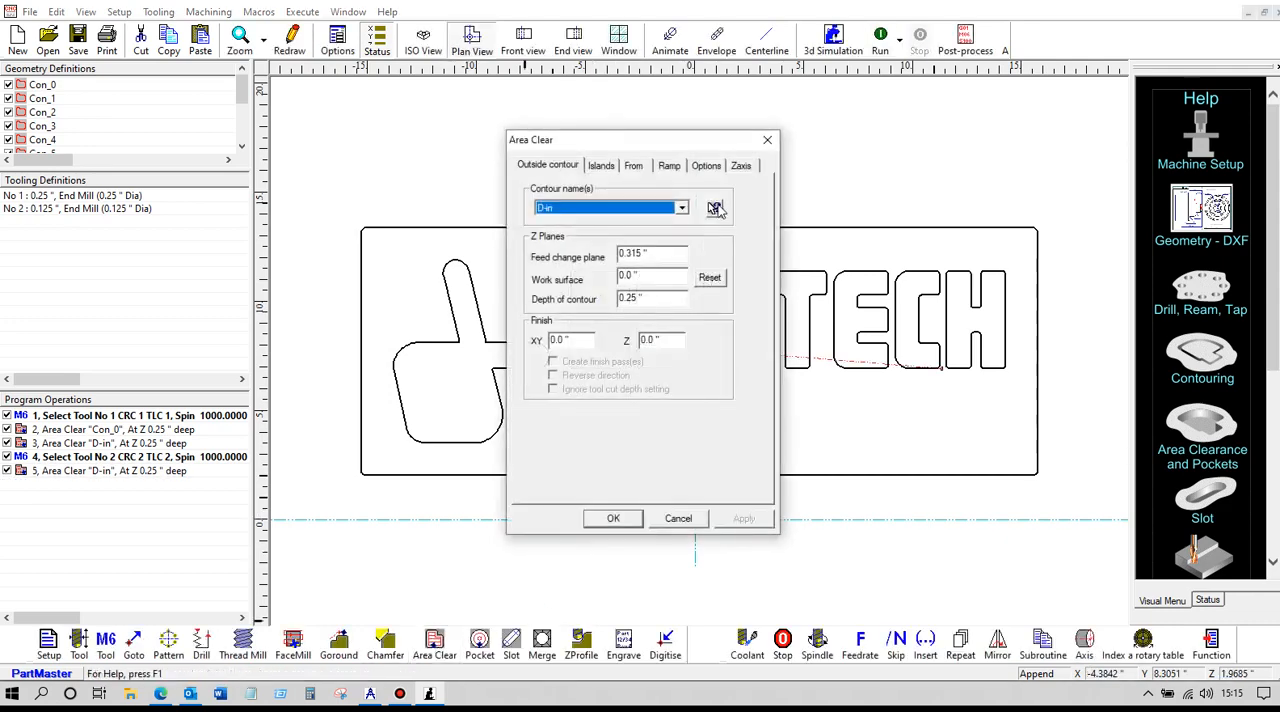
left_click(714, 210)
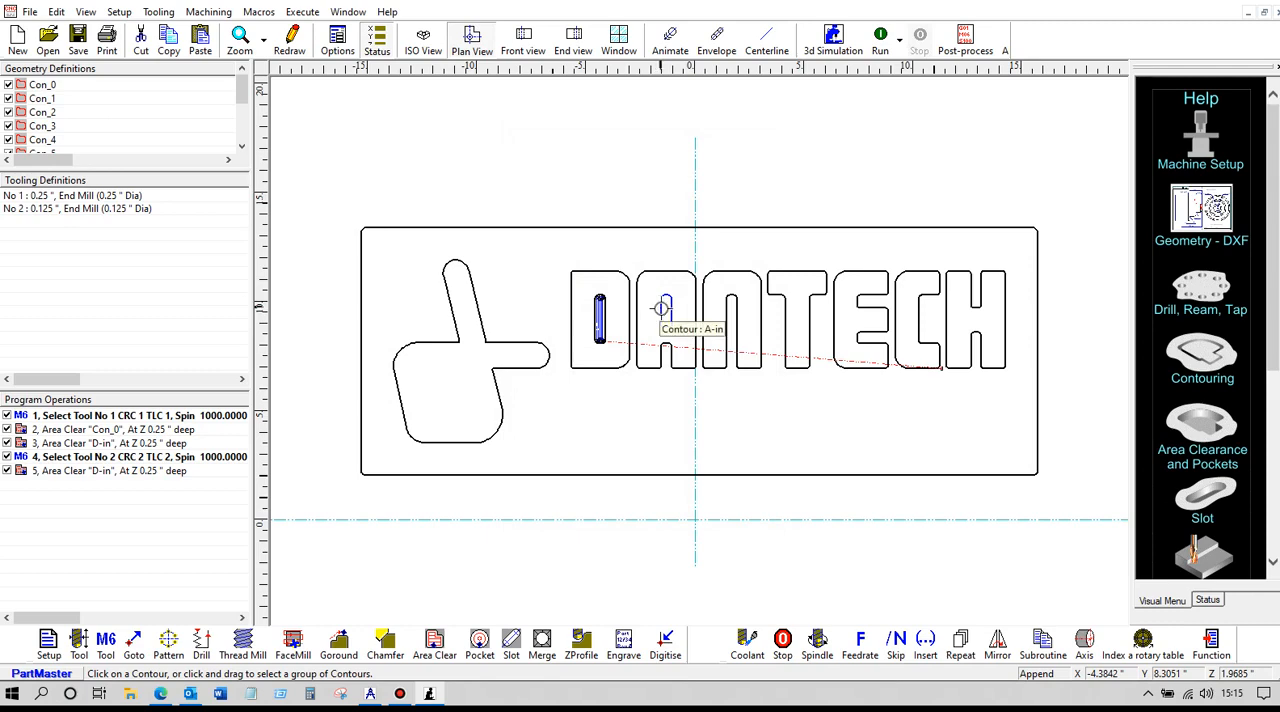
left_click(662, 307)
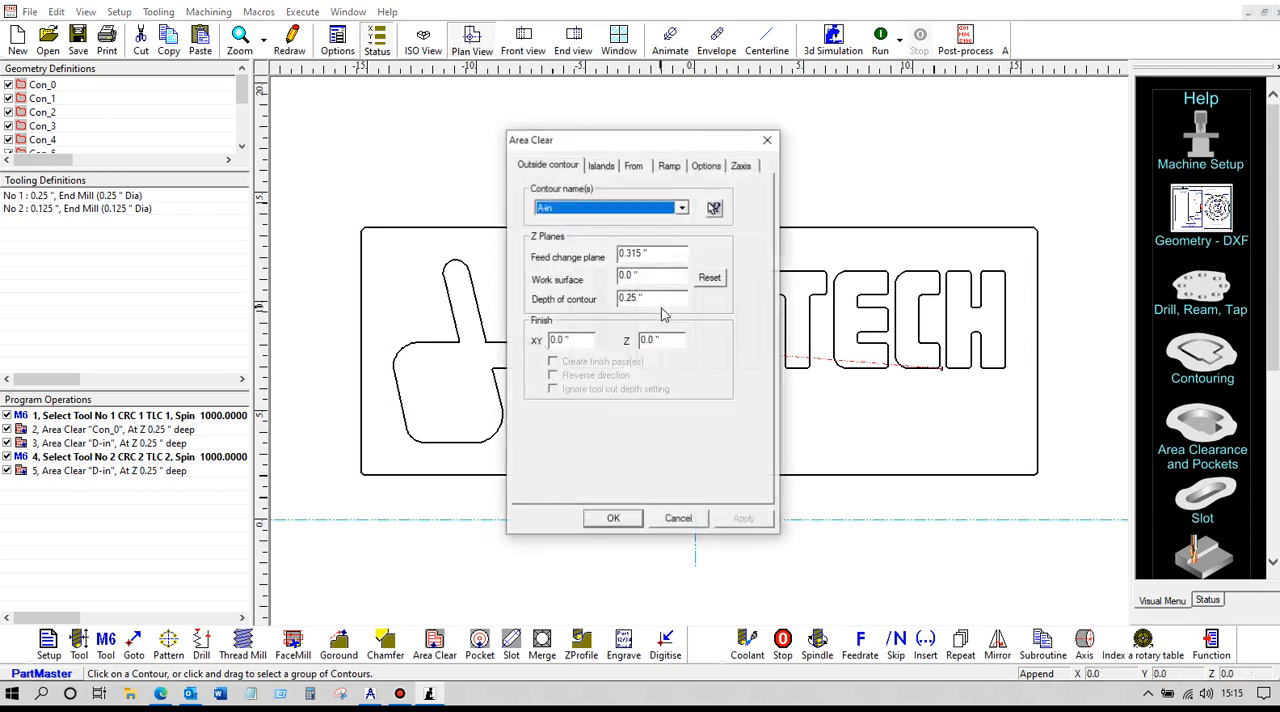
left_click(618, 519)
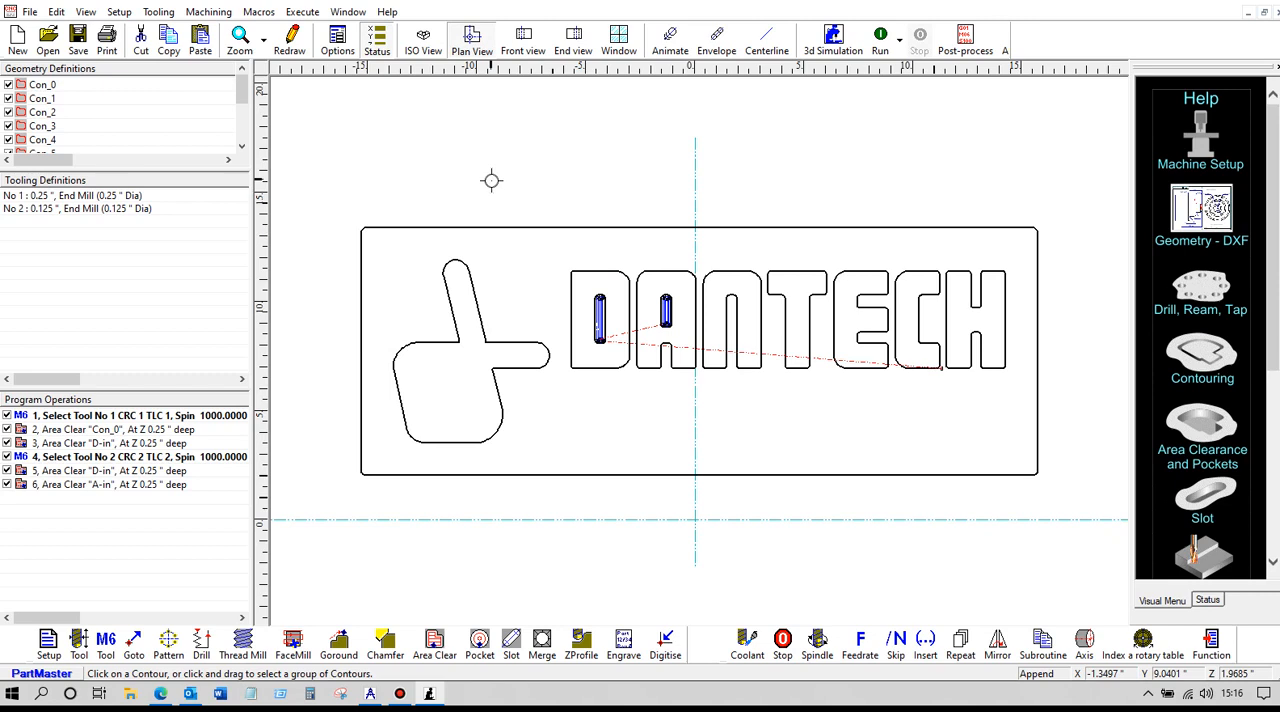
Save the NC program and exit the milling module to return to the drawing
left_click(79, 40)
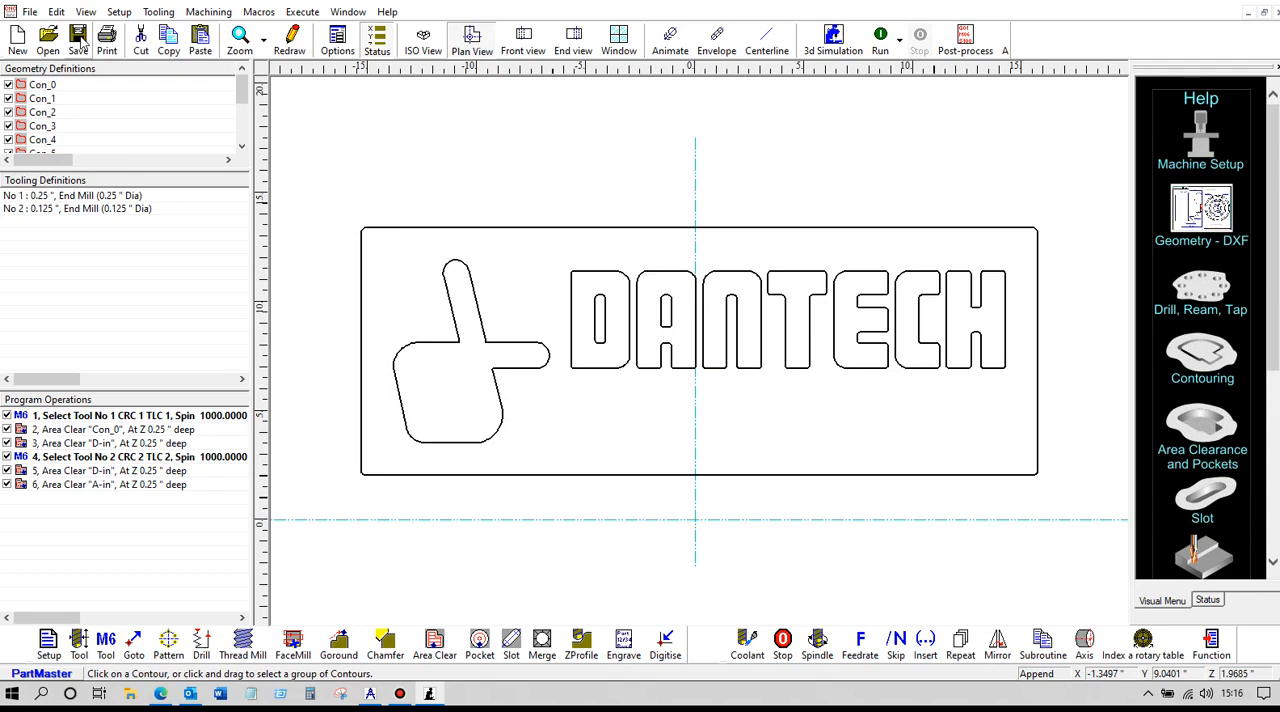
left_click(29, 12)
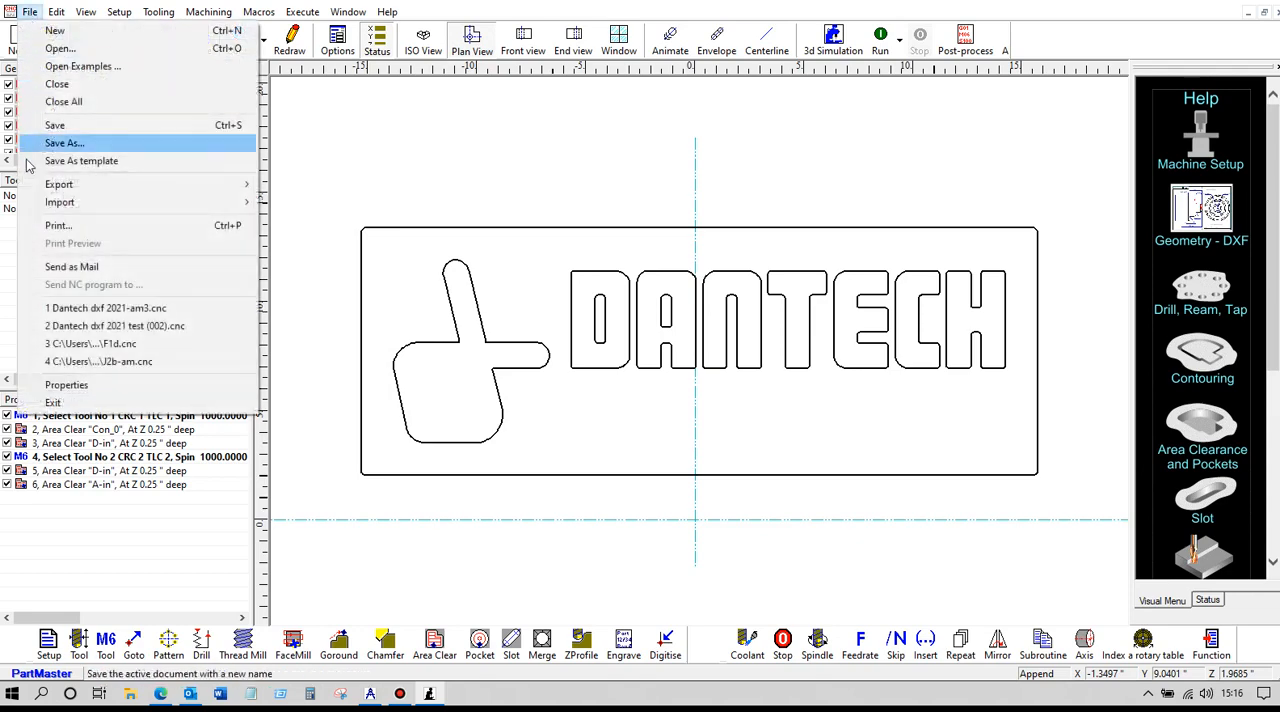
left_click(45, 402)
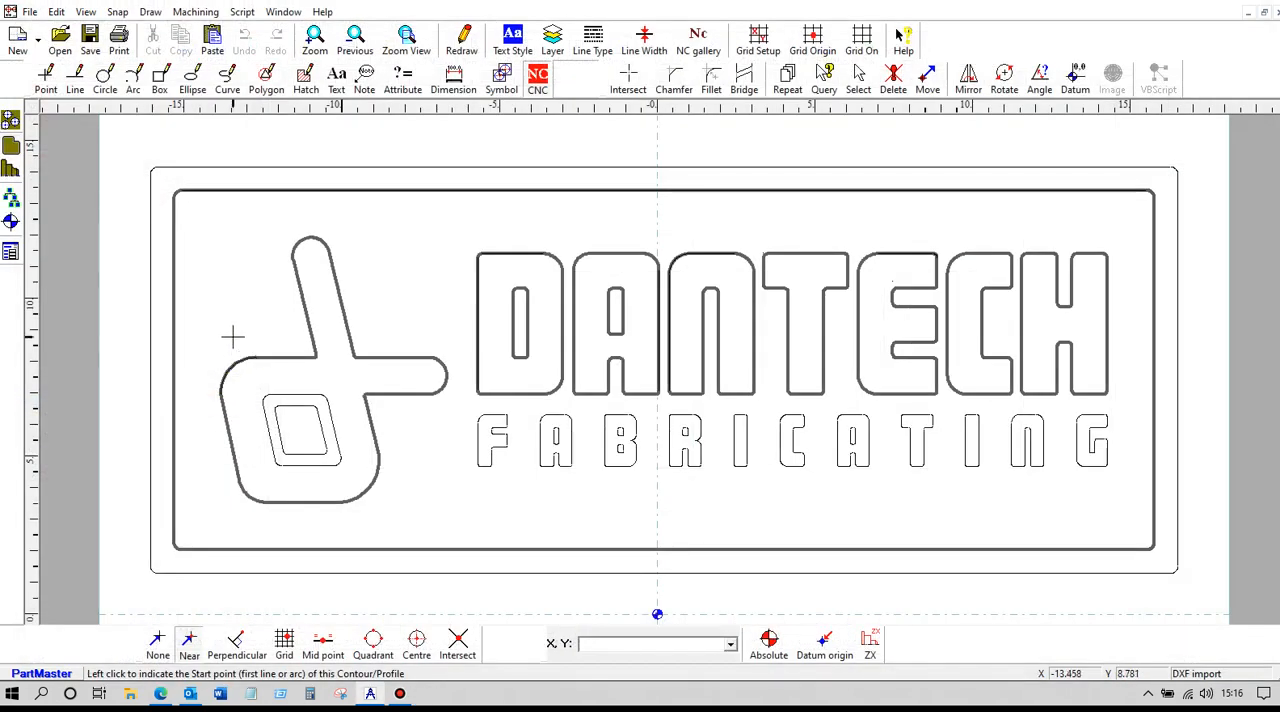